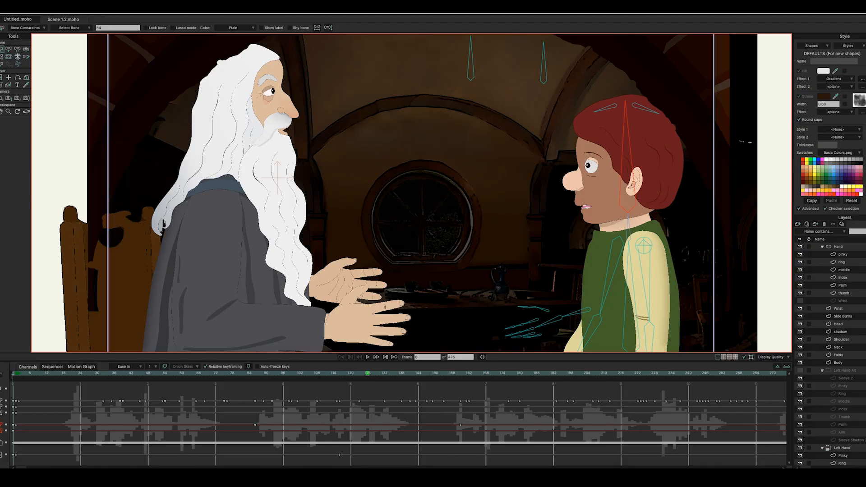
Step: Hide the Frodo character layer in the scene
{"action": "scroll", "coordinate": [847, 289], "scroll_direction": "up", "scroll_amount": 9}
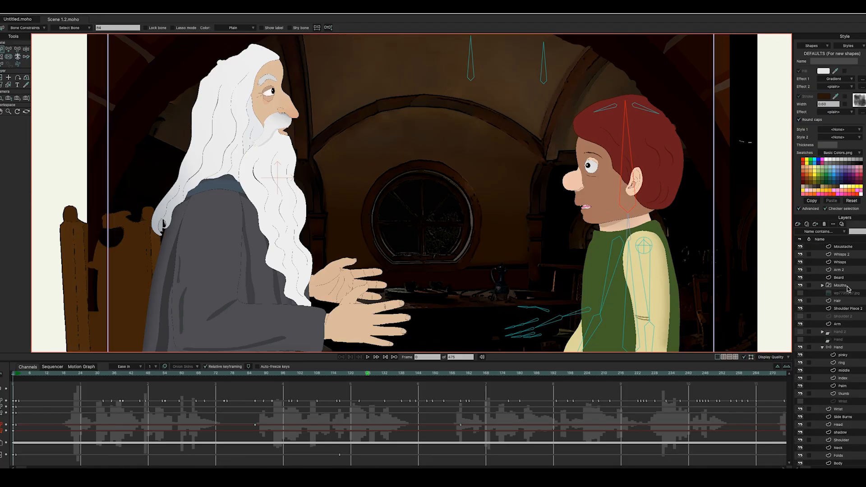
{"action": "scroll", "coordinate": [830, 285], "scroll_direction": "up", "scroll_amount": 5}
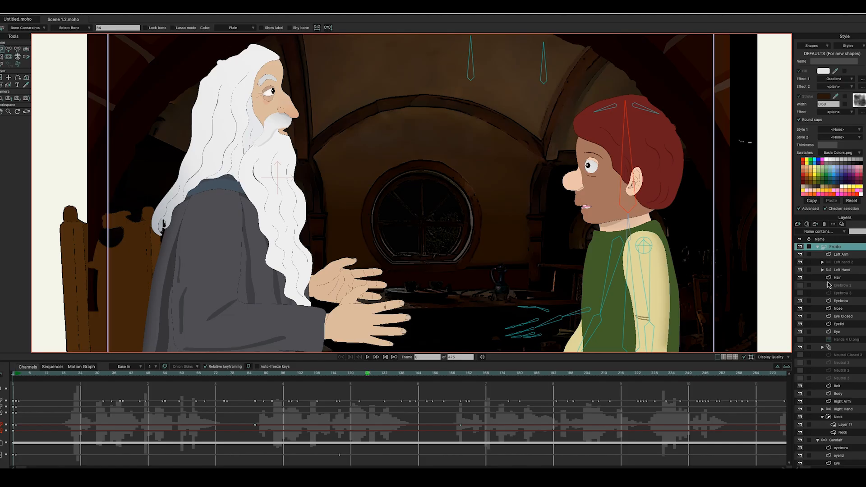
{"action": "left_click", "coordinate": [801, 247]}
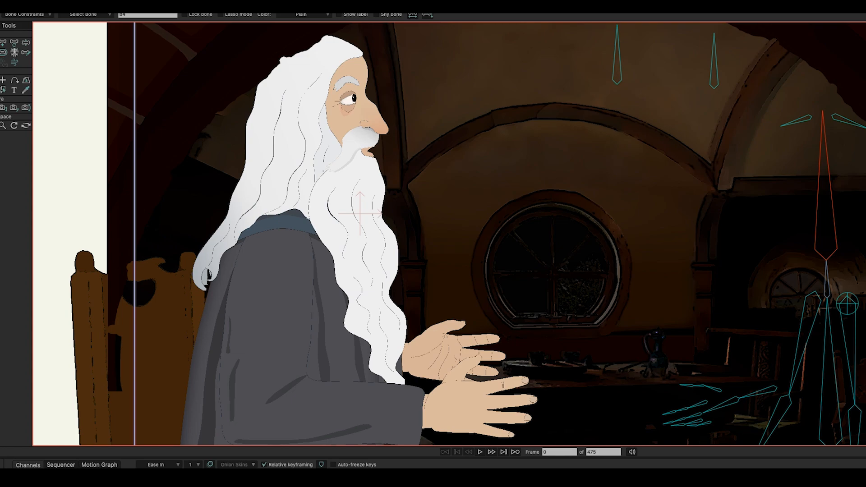
Step: Step through Gandalf's pointing-hand animation between frames 37 and 32, switching onion skins on and off
{"action": "key", "text": "Right"}
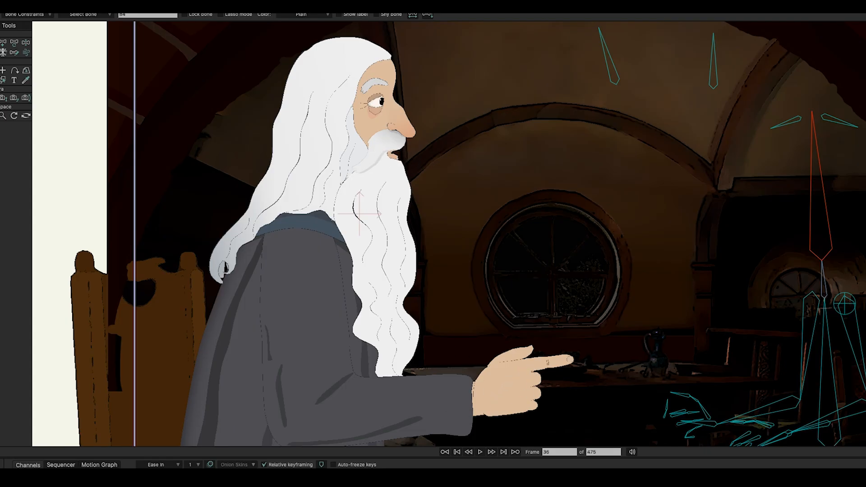
{"action": "key", "text": "ctrl+Right"}
{"action": "left_click", "coordinate": [213, 465]}
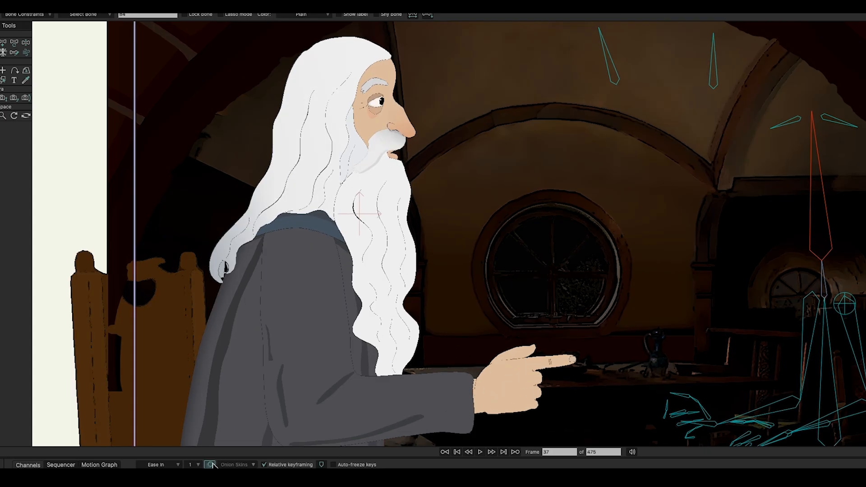
{"action": "key", "text": "ctrl+Left"}
{"action": "key", "text": "ctrl+Left"}
{"action": "key", "text": "ctrl+Left"}
{"action": "key", "text": "ctrl+Left"}
{"action": "key", "text": "ctrl+Left"}
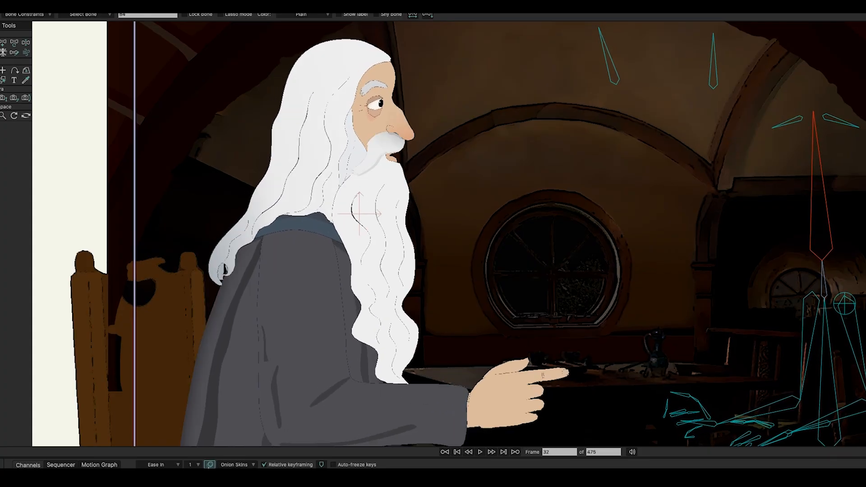
{"action": "left_click", "coordinate": [210, 465]}
{"action": "left_click", "coordinate": [211, 465]}
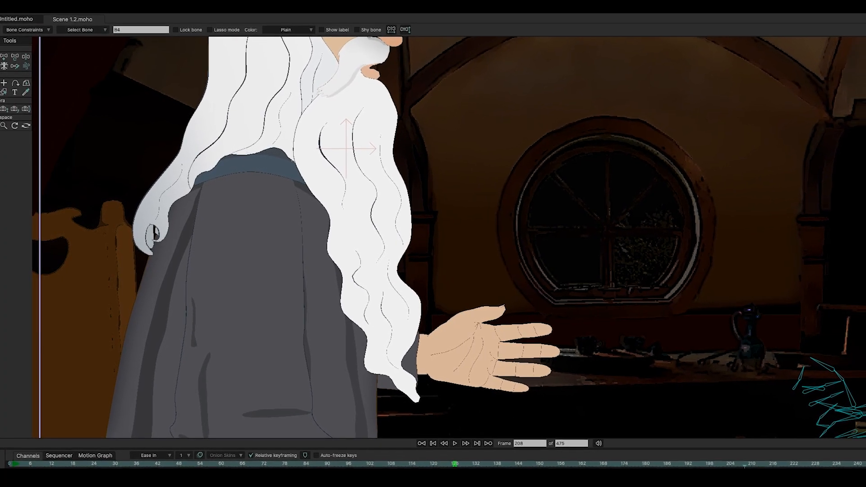
Step: Scrub the timeline beyond frame 208 to review Gandalf's open-hand animation
{"action": "scroll", "coordinate": [433, 462], "scroll_direction": "right", "scroll_amount": 15}
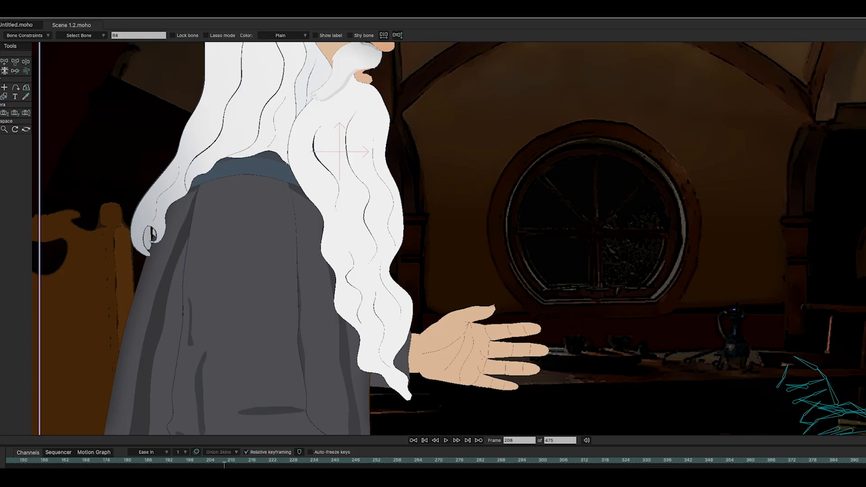
{"action": "scroll", "coordinate": [433, 462], "scroll_direction": "right", "scroll_amount": 3}
{"action": "left_click_drag", "start_coordinate": [362, 464], "coordinate": [439, 465]}
{"action": "scroll", "coordinate": [458, 392], "scroll_direction": "down", "scroll_amount": 4}
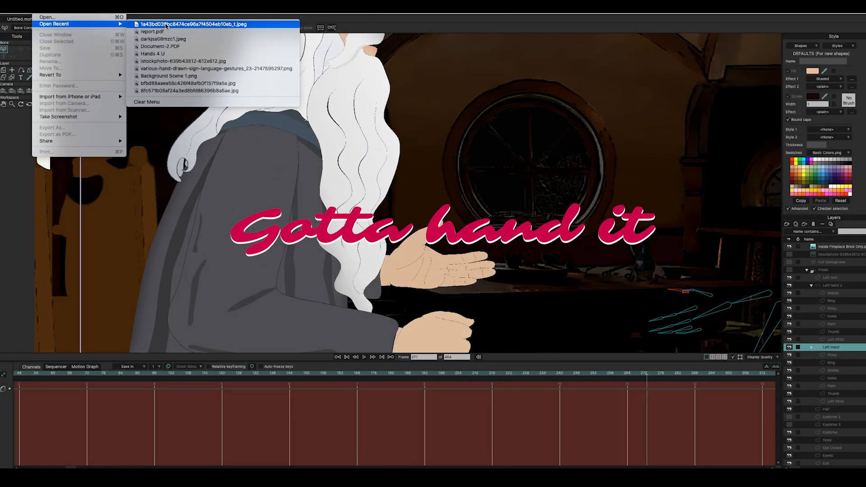
Step: Open the recent hand reference image 1a43bd039bc8474ce96a7f4504eb10eb_t.jpeg and reposition its window
{"action": "left_click", "coordinate": [166, 25]}
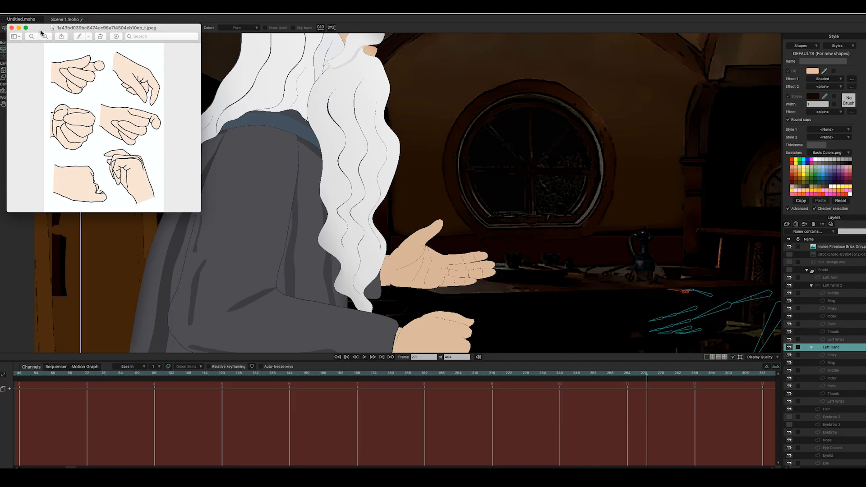
{"action": "left_click_drag", "start_coordinate": [48, 33], "coordinate": [89, 69]}
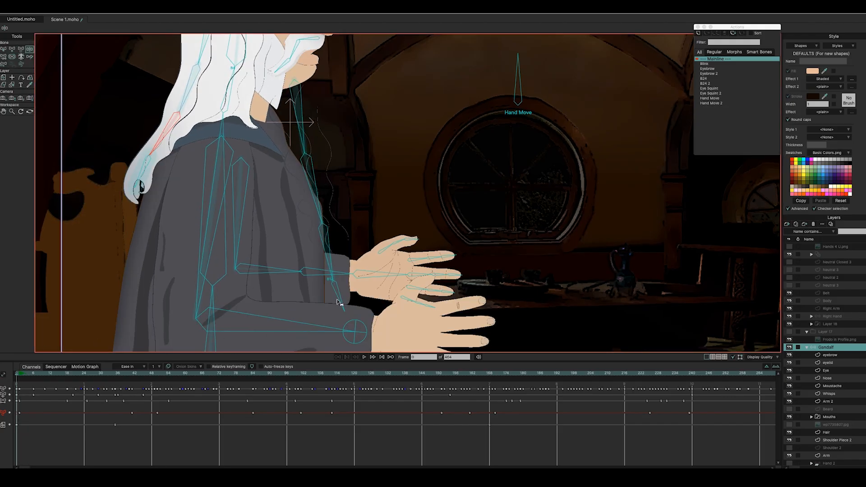
Step: Draw a narrow vertical oval at the cuff opening on the Sleeve layer of Gandalf's left hand
{"action": "scroll", "coordinate": [345, 300], "scroll_direction": "up", "scroll_amount": 1}
{"action": "scroll", "coordinate": [344, 298], "scroll_direction": "up", "scroll_amount": 1}
{"action": "left_click_drag", "start_coordinate": [344, 299], "coordinate": [349, 232]}
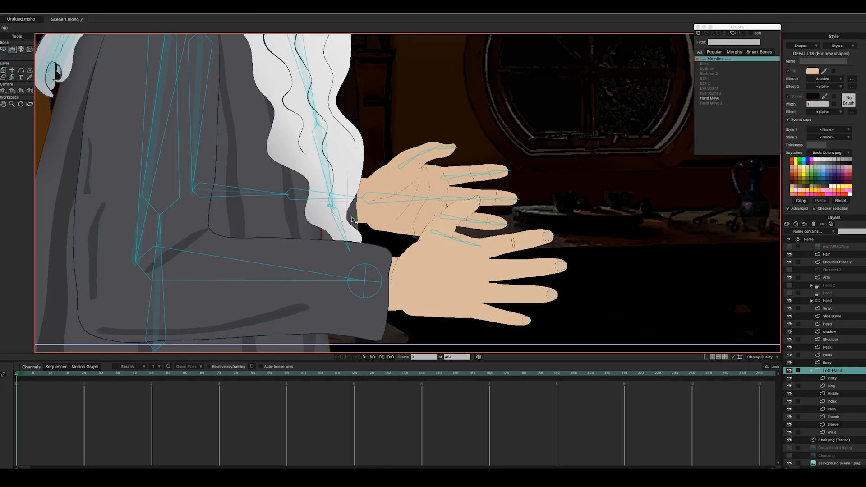
{"action": "left_click", "coordinate": [789, 425]}
{"action": "left_click", "coordinate": [789, 425]}
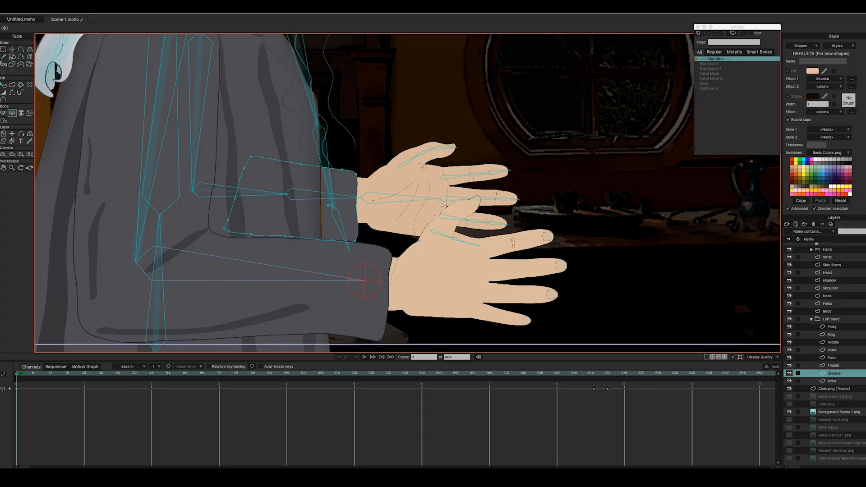
{"action": "left_click", "coordinate": [12, 57]}
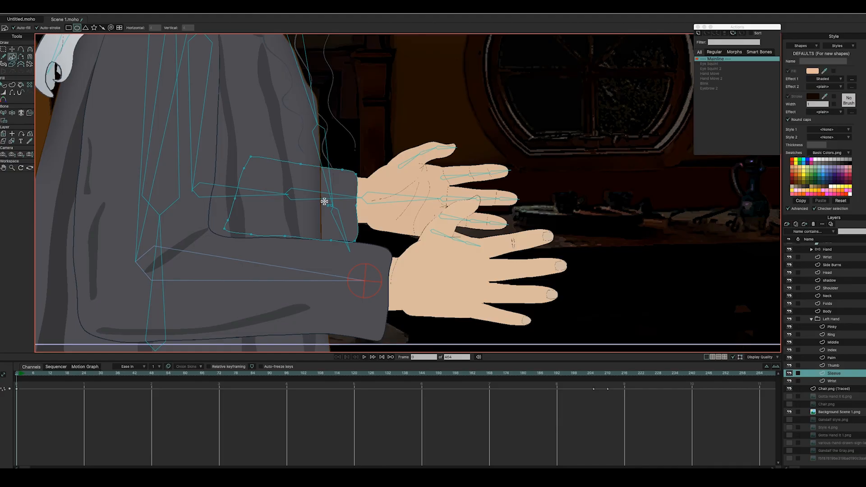
{"action": "left_click_drag", "start_coordinate": [352, 185], "coordinate": [364, 254]}
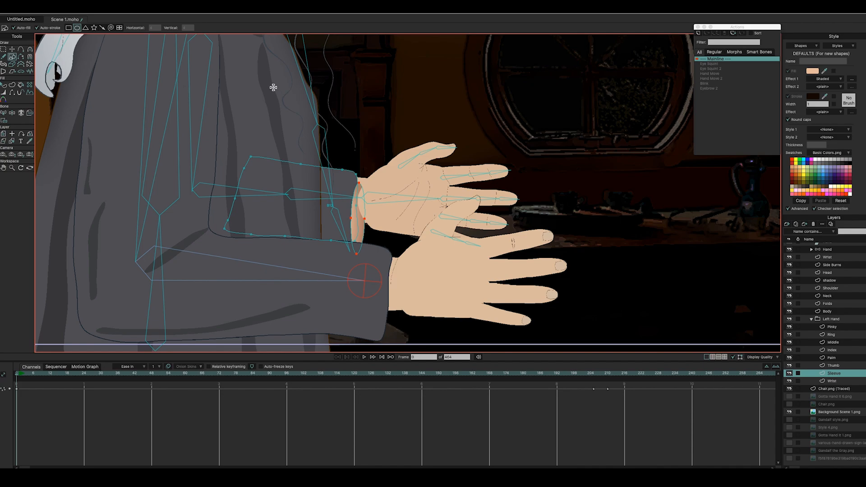
Step: Select the oval shape at the cuff and sample the sleeve's grey as its fill colour
{"action": "left_click_drag", "start_coordinate": [825, 71], "coordinate": [349, 182]}
{"action": "left_click", "coordinate": [4, 86]}
{"action": "left_click", "coordinate": [359, 231]}
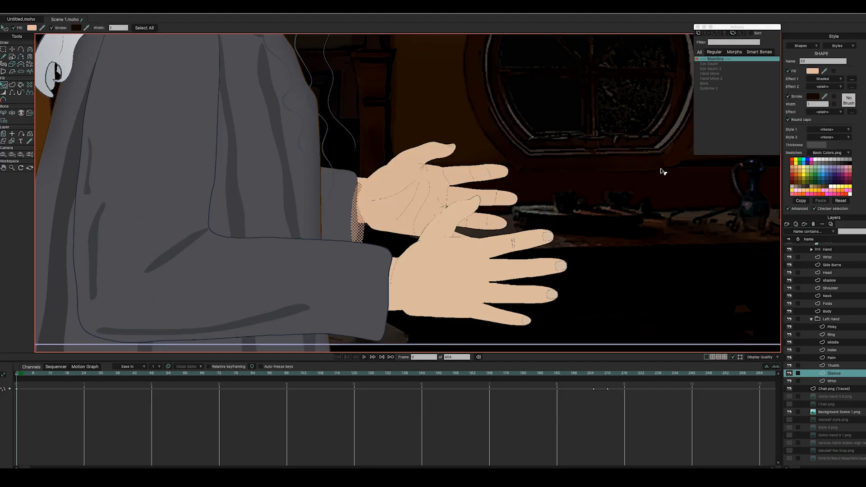
{"action": "left_click", "coordinate": [824, 71]}
{"action": "left_click", "coordinate": [310, 179]}
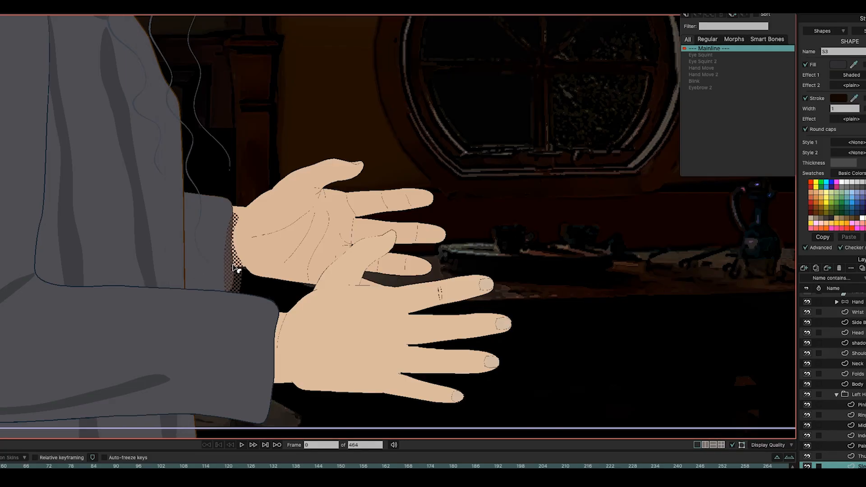
Step: Try darker fill colours on the shaded cuff oval, settling on grey 454647
{"action": "left_click", "coordinate": [842, 67]}
{"action": "mouse_move", "coordinate": [681, 119]}
{"action": "left_mouse_down"}
{"action": "mouse_move", "coordinate": [712, 135]}
{"action": "mouse_move", "coordinate": [714, 146]}
{"action": "mouse_move", "coordinate": [696, 120]}
{"action": "mouse_move", "coordinate": [751, 74]}
{"action": "mouse_move", "coordinate": [759, 54]}
{"action": "mouse_move", "coordinate": [685, 119]}
{"action": "left_mouse_up"}
{"action": "left_click_drag", "start_coordinate": [681, 120], "coordinate": [692, 122]}
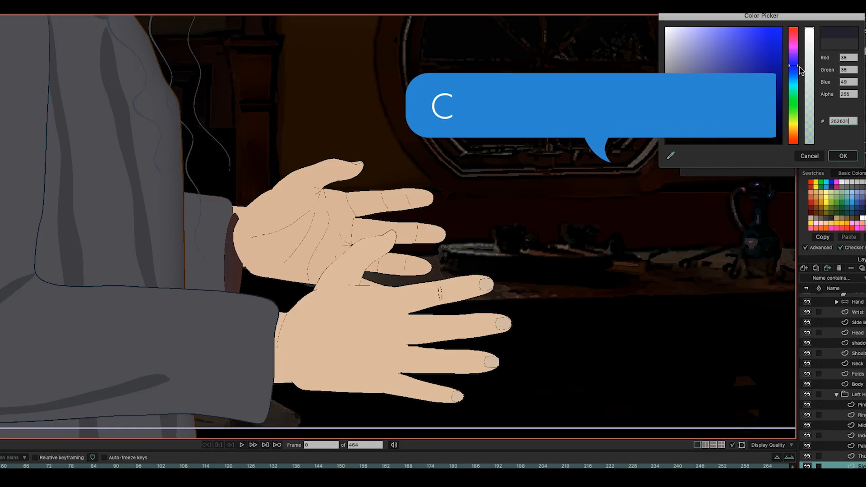
{"action": "left_click", "coordinate": [799, 73]}
{"action": "left_click_drag", "start_coordinate": [799, 72], "coordinate": [799, 72]}
{"action": "left_click", "coordinate": [715, 139]}
{"action": "left_click_drag", "start_coordinate": [718, 125], "coordinate": [677, 138]}
{"action": "type", "text": "414244"}
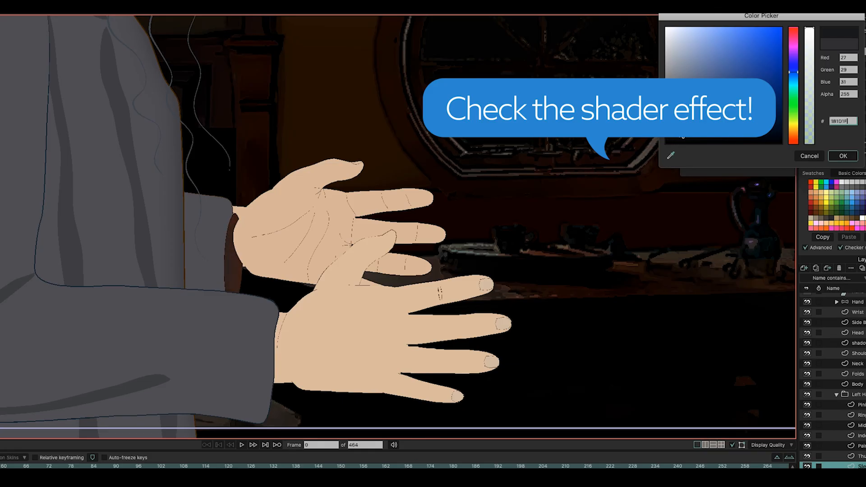
{"action": "key", "text": "Return"}
{"action": "left_click_drag", "start_coordinate": [670, 113], "coordinate": [668, 112]}
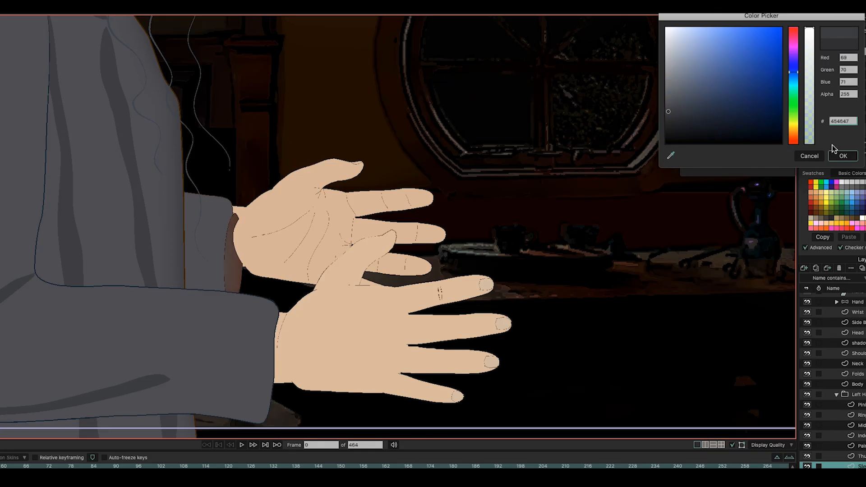
{"action": "left_click", "coordinate": [844, 155]}
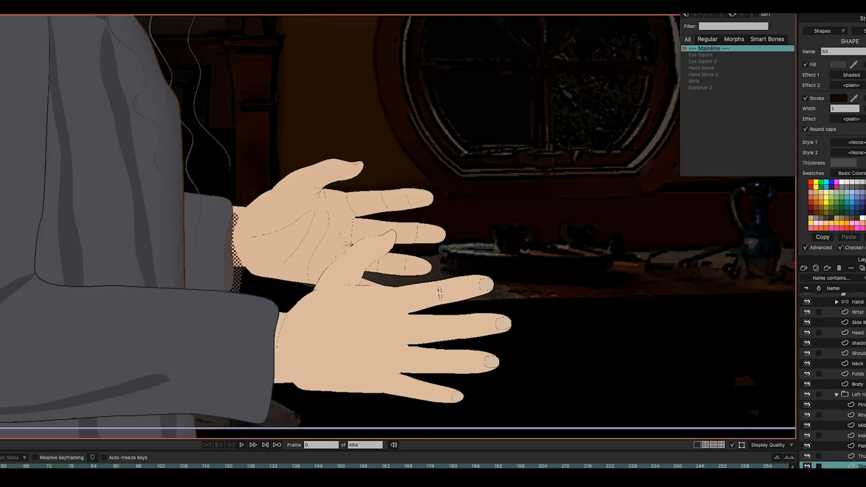
{"action": "key", "text": "ctrl+z"}
Step: Give the cuff oval a plain fill effect and a dark blue-grey fill of about 292E33
{"action": "left_click", "coordinate": [840, 68]}
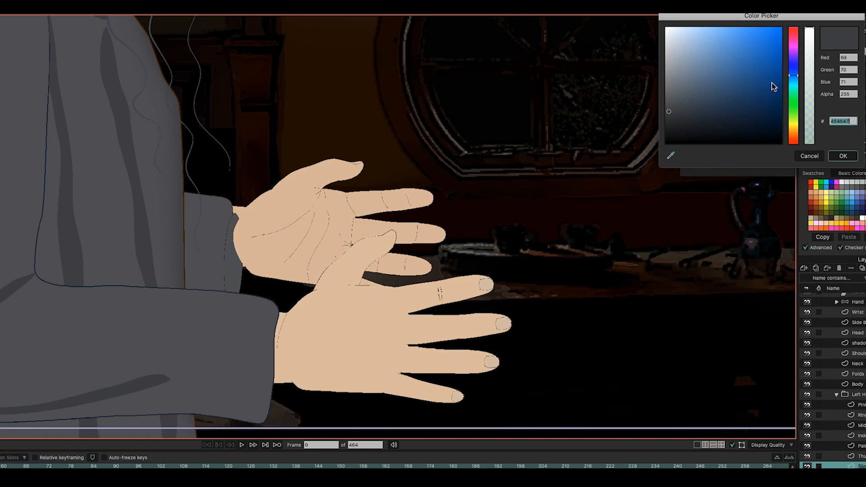
{"action": "left_click", "coordinate": [682, 117]}
{"action": "left_click_drag", "start_coordinate": [683, 116], "coordinate": [689, 121]}
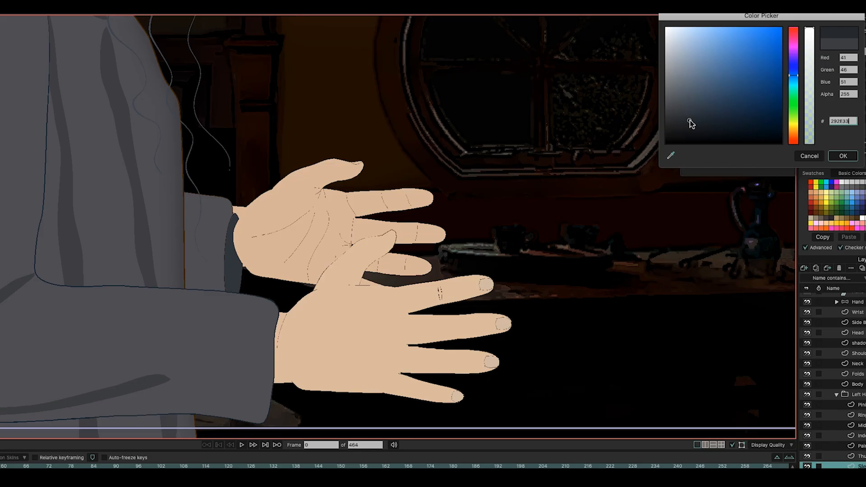
{"action": "mouse_move", "coordinate": [797, 76]}
{"action": "left_mouse_down"}
{"action": "mouse_move", "coordinate": [798, 68]}
{"action": "mouse_move", "coordinate": [797, 79]}
{"action": "left_mouse_up"}
{"action": "left_click", "coordinate": [843, 156]}
Step: Move the oval onto the end of the sleeve and shorten it by pulling its upper and lower points inward
{"action": "scroll", "coordinate": [333, 230], "scroll_direction": "up", "scroll_amount": 4}
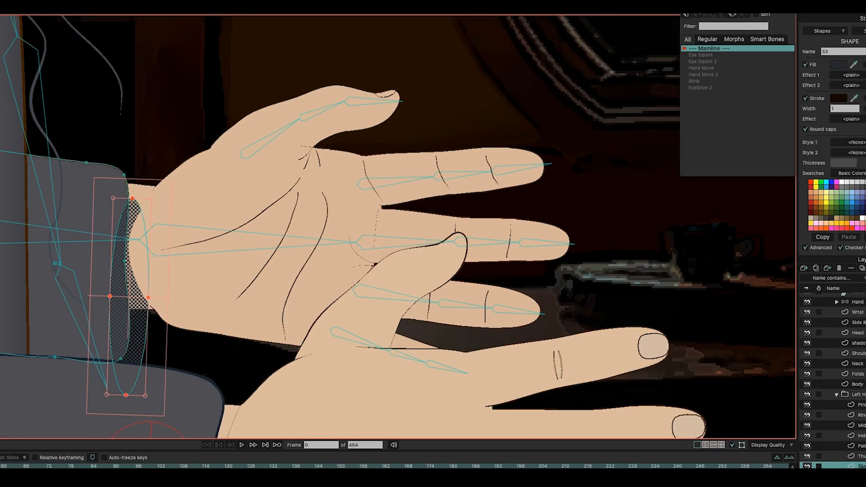
{"action": "left_click", "coordinate": [138, 300]}
{"action": "left_click_drag", "start_coordinate": [136, 298], "coordinate": [160, 277]}
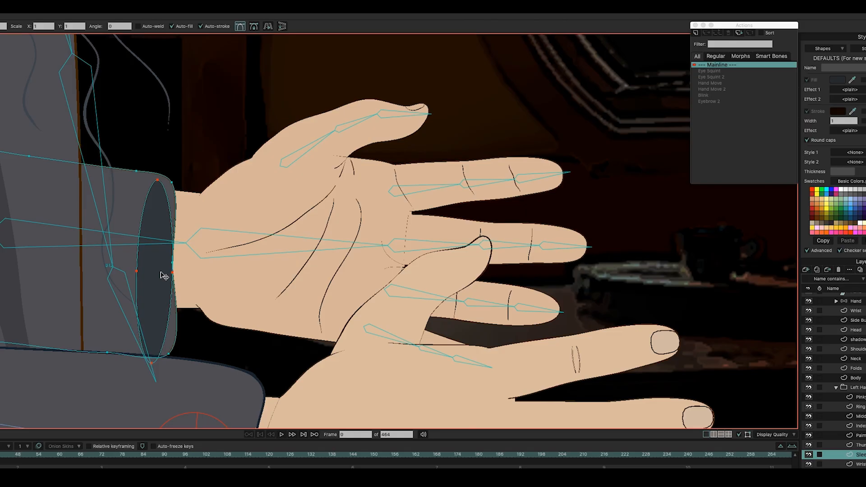
{"action": "left_click_drag", "start_coordinate": [153, 364], "coordinate": [152, 350]}
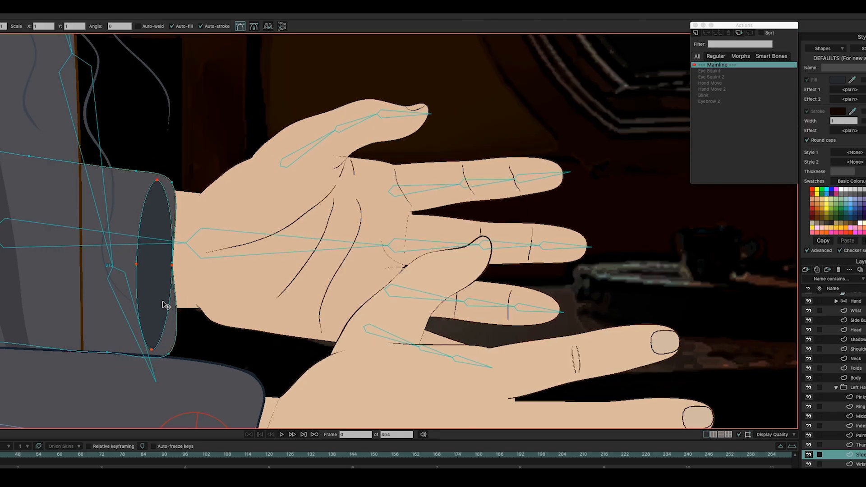
{"action": "left_click_drag", "start_coordinate": [158, 182], "coordinate": [154, 220]}
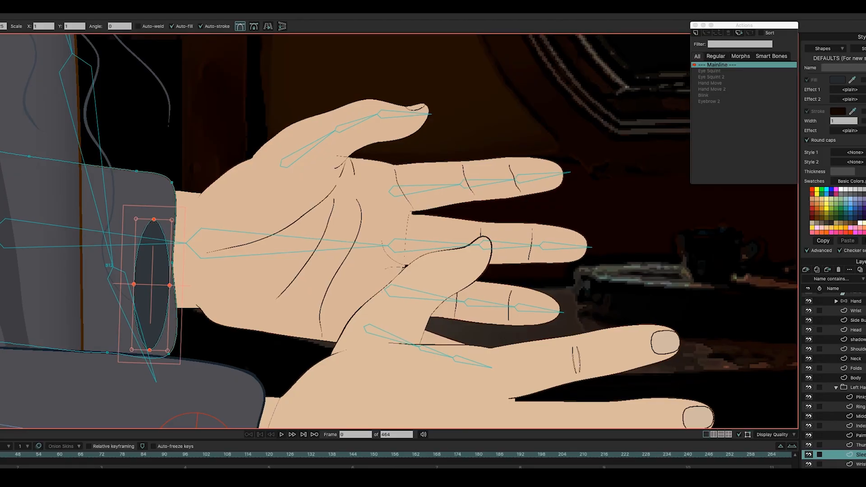
Step: Add extra points along both sides of the cuff oval, above and below its middle
{"action": "key", "text": "a"}
{"action": "left_click", "coordinate": [137, 257]}
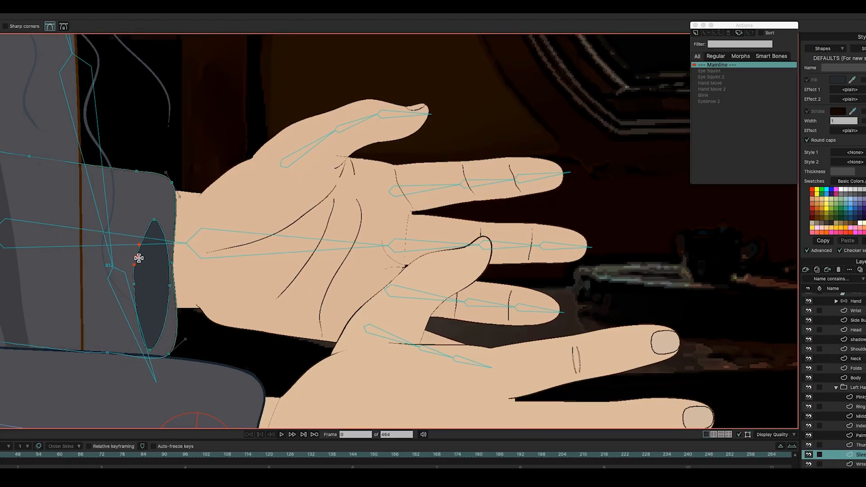
{"action": "left_click", "coordinate": [168, 255]}
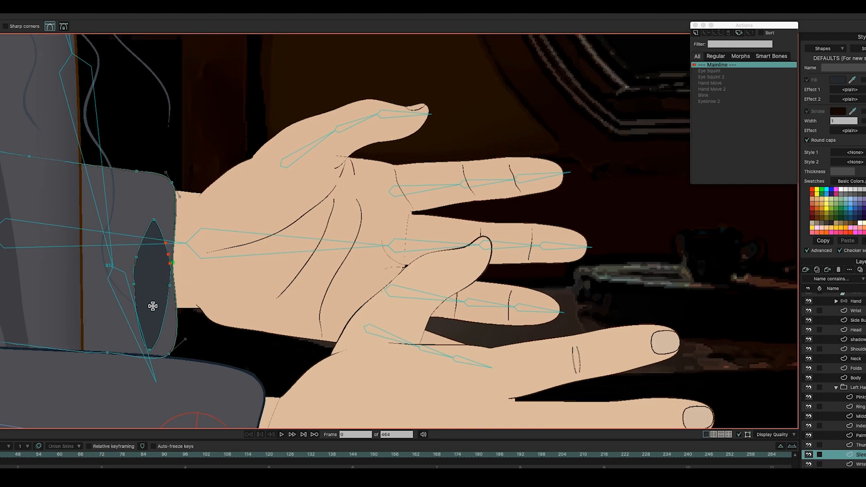
{"action": "left_click", "coordinate": [164, 315]}
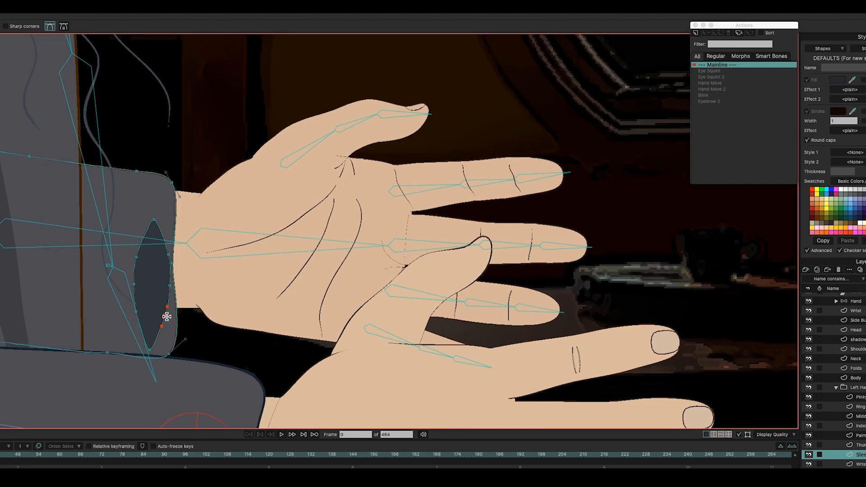
Step: Round the cuff oval's upper and lower ends by widening the curve handles of its end points
{"action": "key", "text": "t"}
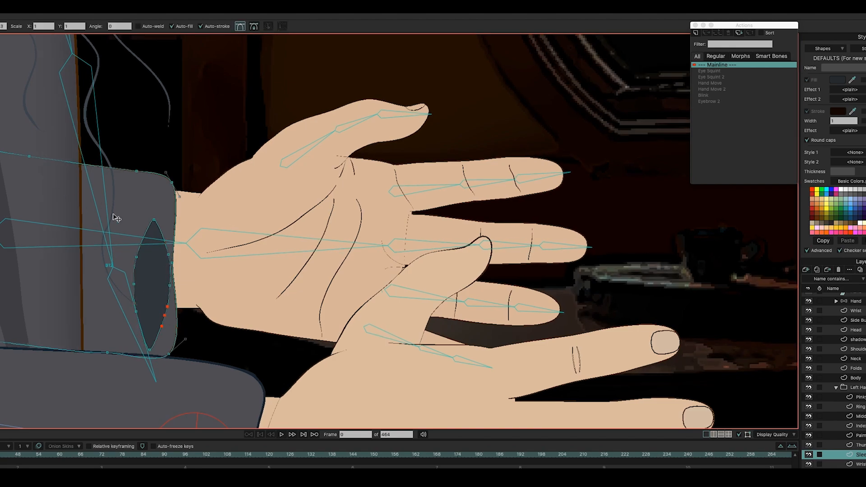
{"action": "left_click", "coordinate": [155, 220]}
{"action": "mouse_move", "coordinate": [157, 220]}
{"action": "left_mouse_down"}
{"action": "mouse_move", "coordinate": [167, 220]}
{"action": "mouse_move", "coordinate": [142, 219]}
{"action": "left_mouse_up"}
{"action": "left_click", "coordinate": [150, 350]}
{"action": "left_click_drag", "start_coordinate": [153, 351], "coordinate": [136, 350]}
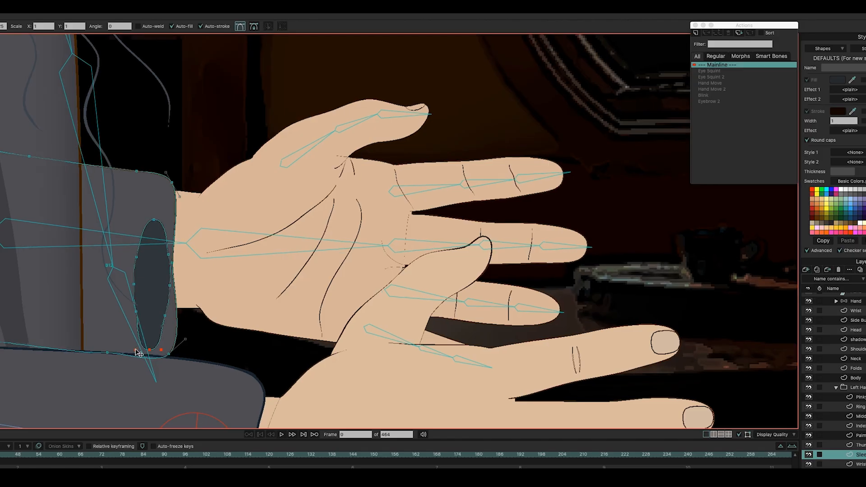
Step: Select the whole cuff oval and adjust its placement inside the sleeve end
{"action": "left_click", "coordinate": [156, 287]}
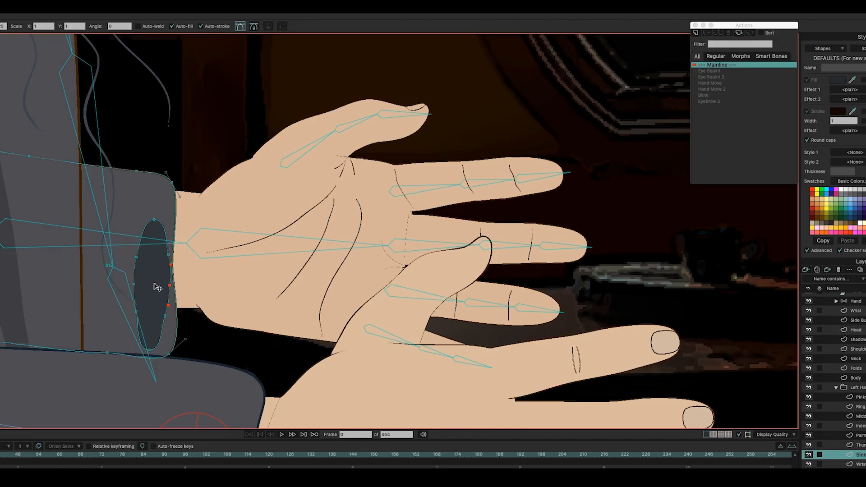
{"action": "left_click", "coordinate": [154, 285]}
{"action": "left_click_drag", "start_coordinate": [153, 281], "coordinate": [146, 278]}
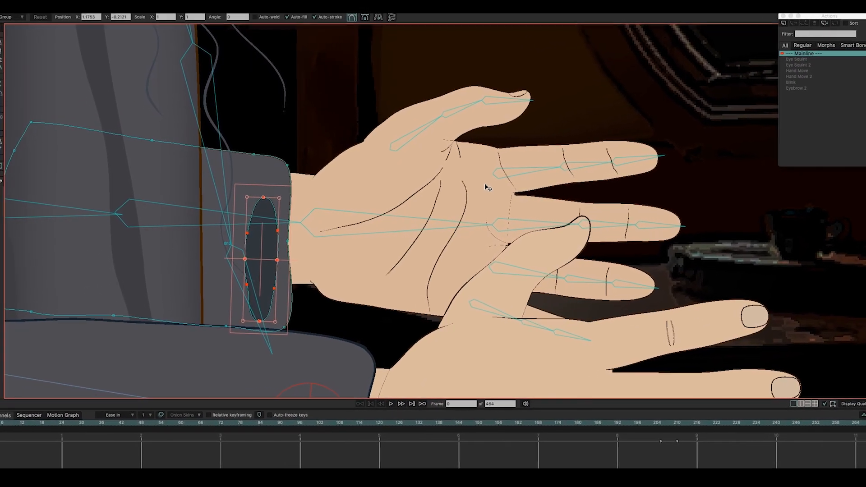
Step: Select the cuff oval's shape and remove its outline so only the dark fill remains
{"action": "left_click", "coordinate": [36, 13]}
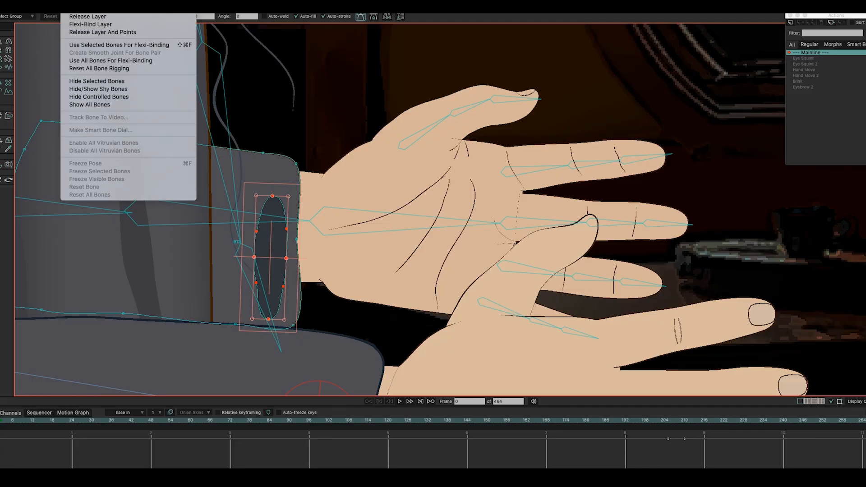
{"action": "left_click", "coordinate": [74, 14]}
{"action": "key", "text": "q"}
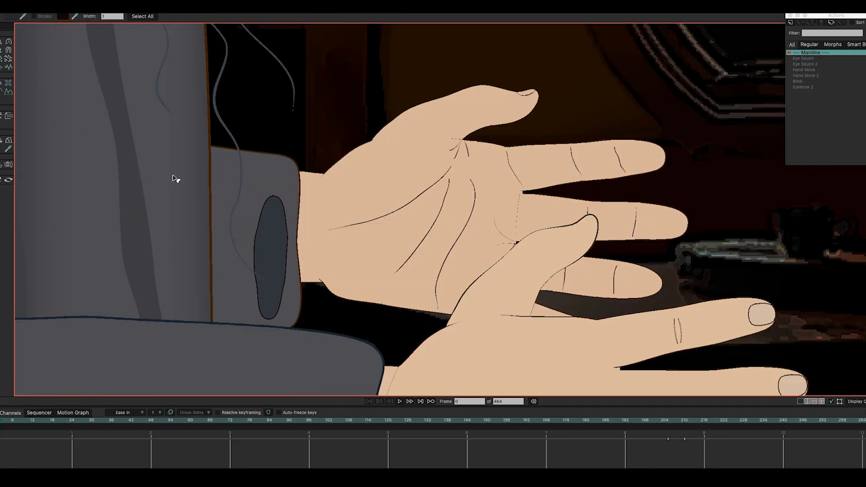
{"action": "left_click", "coordinate": [273, 238]}
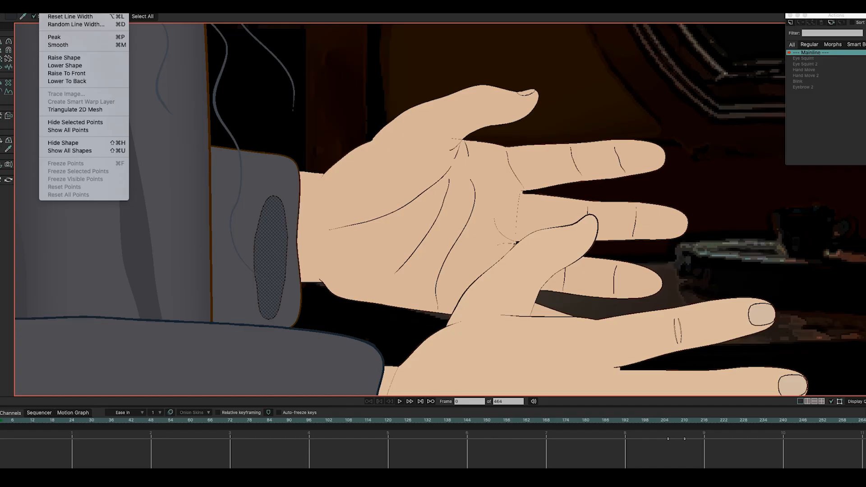
{"action": "left_click", "coordinate": [67, 82]}
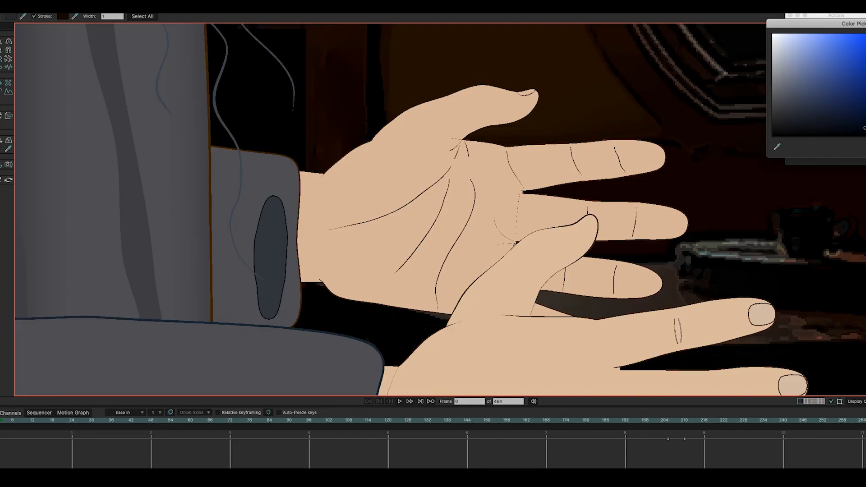
{"action": "key", "text": "Return"}
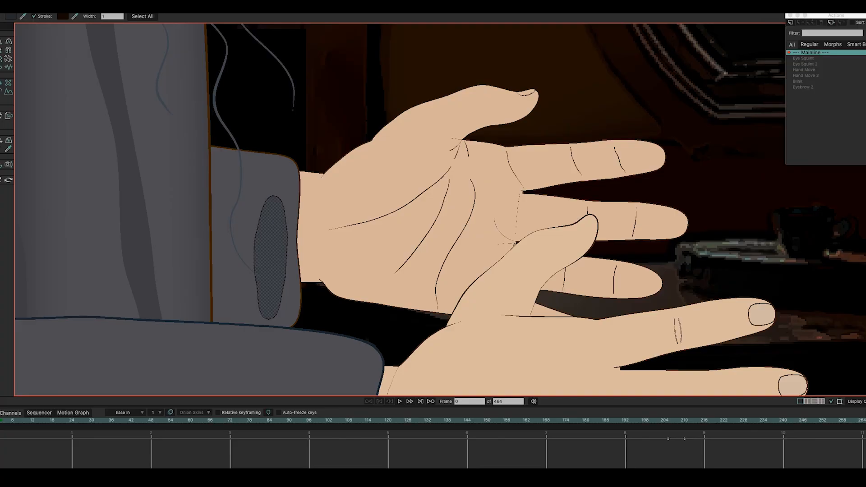
{"action": "left_click", "coordinate": [241, 200]}
{"action": "left_click", "coordinate": [312, 216]}
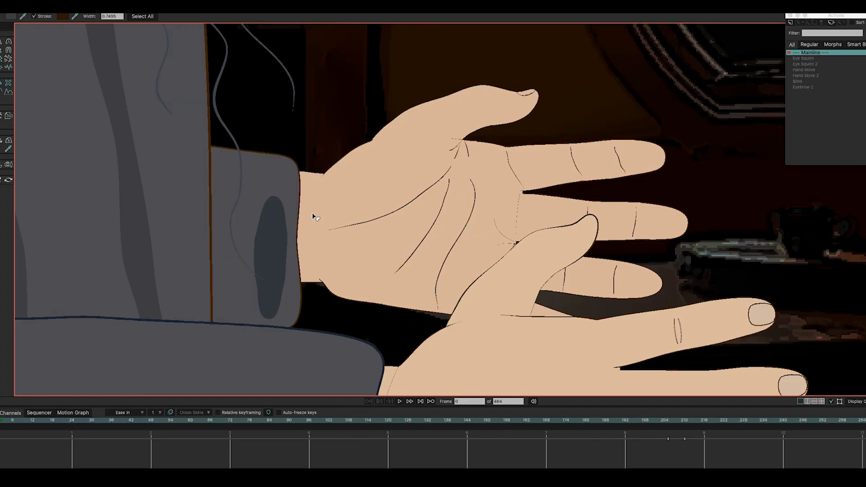
Step: Check the Left Hand layer's depth sorting settings, including the option for animated layer order
{"action": "left_click", "coordinate": [8, 42]}
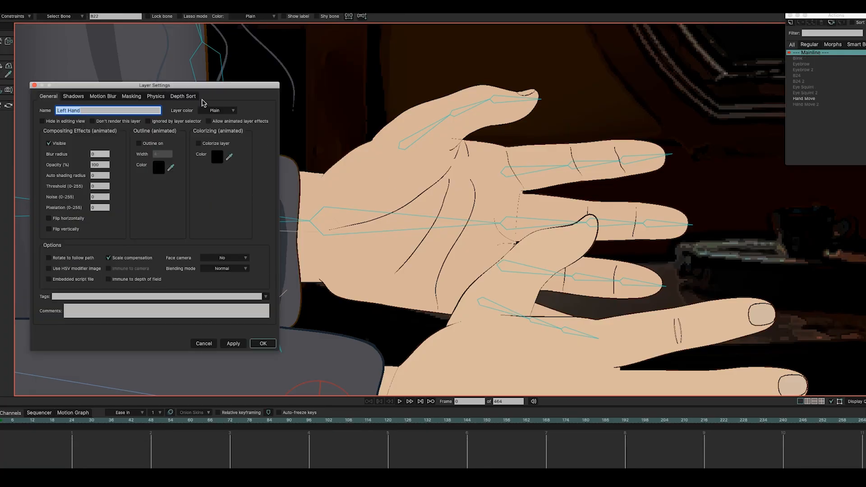
{"action": "left_click", "coordinate": [179, 96]}
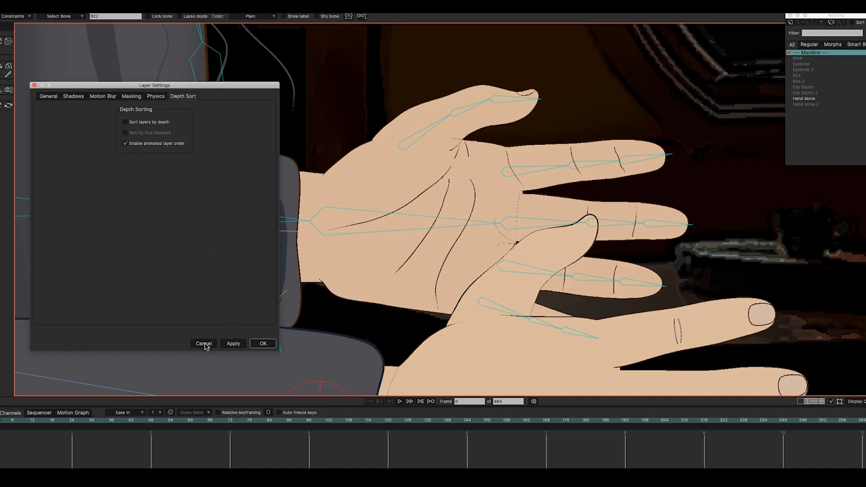
{"action": "left_click", "coordinate": [263, 344]}
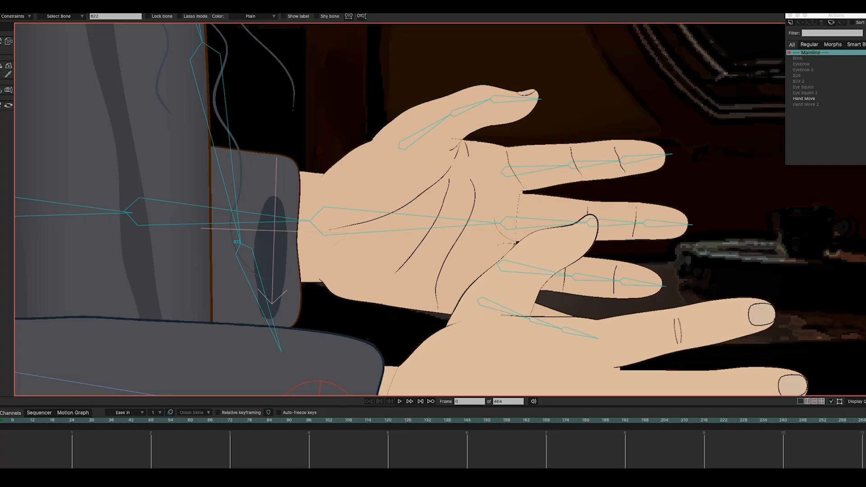
Step: Create a new vector layer above the Sleeve layer and copy the cuff oval from Sleeve into it
{"action": "left_click", "coordinate": [861, 403]}
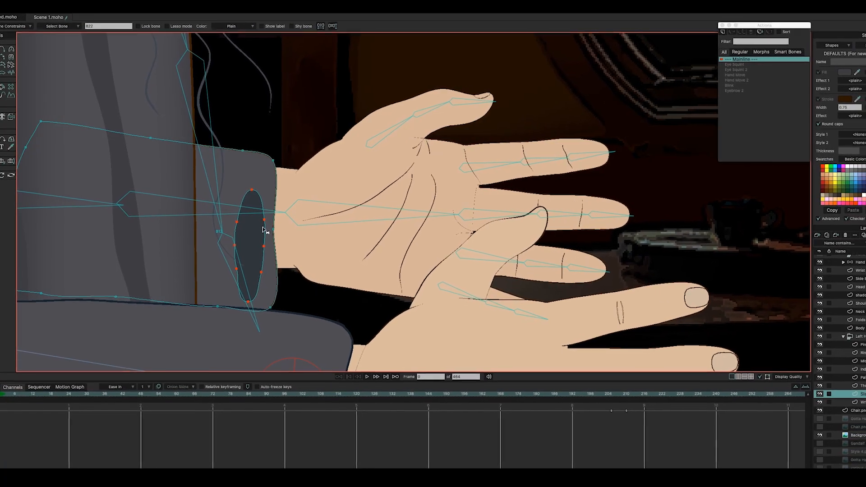
{"action": "key", "text": "t"}
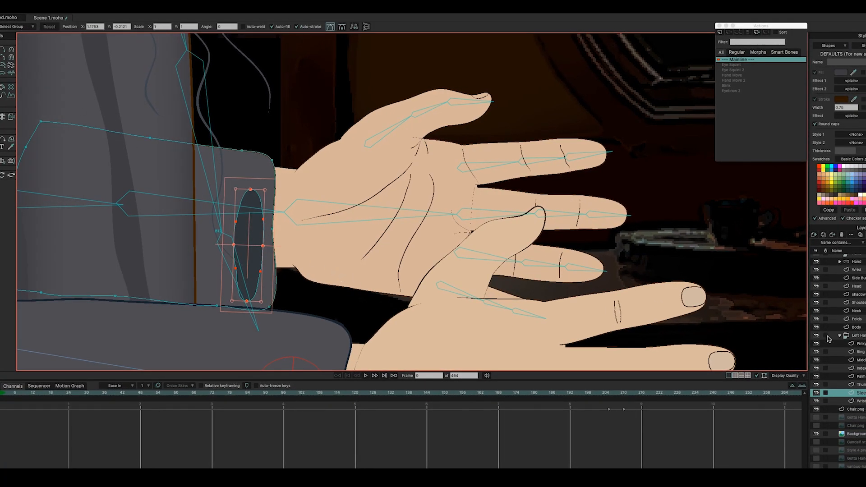
{"action": "left_click", "coordinate": [817, 237]}
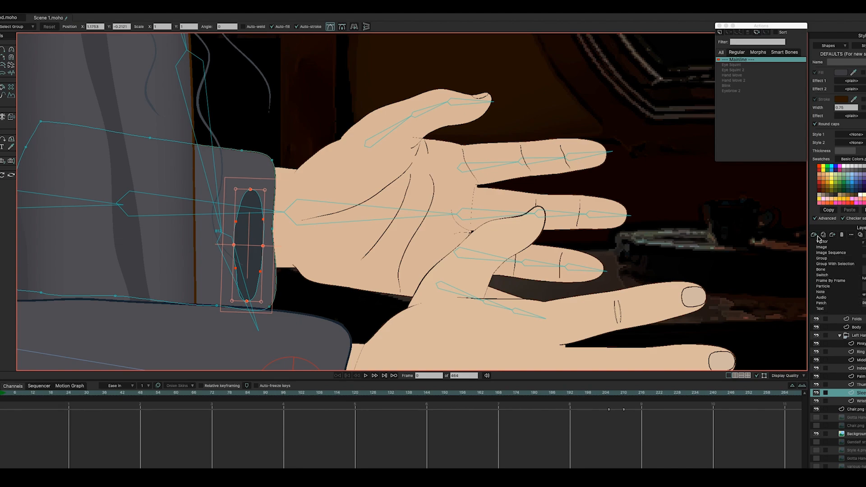
{"action": "left_click", "coordinate": [823, 242]}
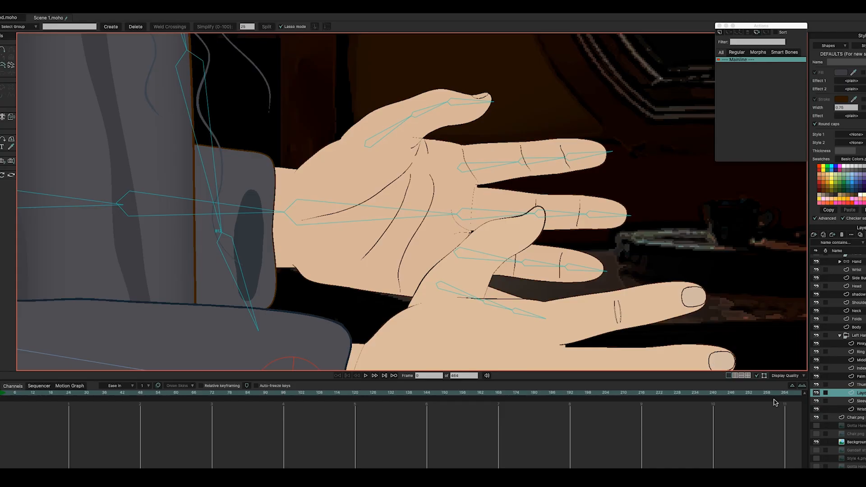
{"action": "left_click", "coordinate": [861, 401]}
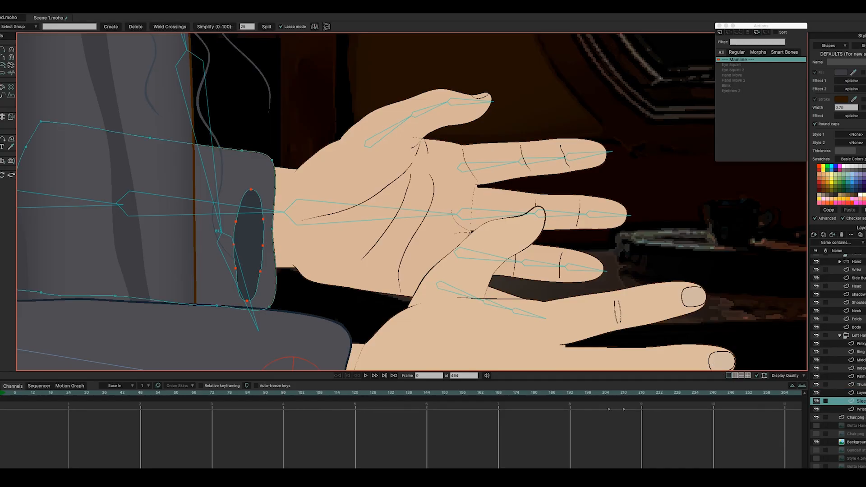
{"action": "left_click", "coordinate": [861, 393]}
{"action": "key", "text": "super+v"}
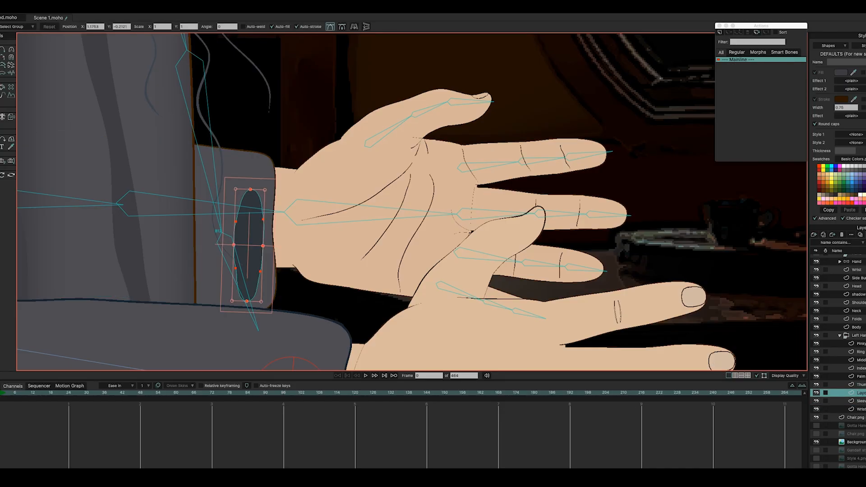
Step: Hide the new layer and delete the original cuff oval from the Sleeve layer
{"action": "left_click", "coordinate": [817, 393]}
{"action": "left_click", "coordinate": [861, 402]}
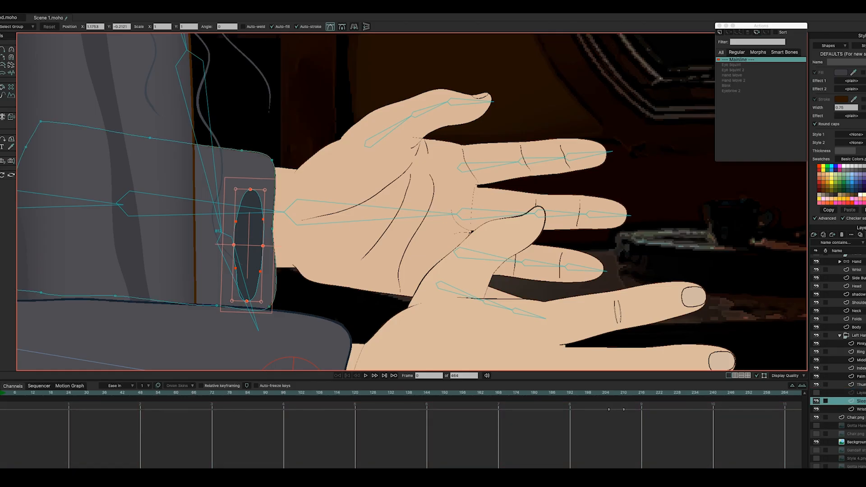
{"action": "key", "text": "Delete"}
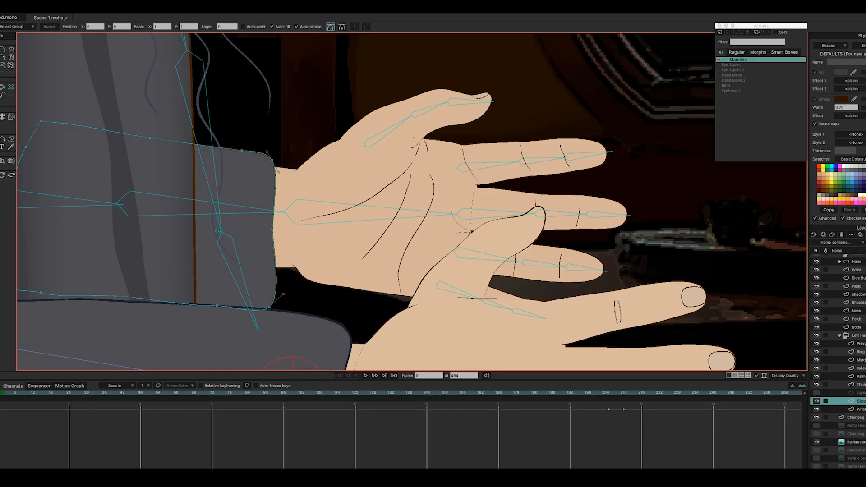
Step: Show the new layer again, place it directly below the Sleeve layer, and rename it "Sleeve Shadow"
{"action": "left_click", "coordinate": [816, 393]}
{"action": "left_click_drag", "start_coordinate": [861, 393], "coordinate": [861, 405]}
{"action": "double_click", "coordinate": [861, 401]}
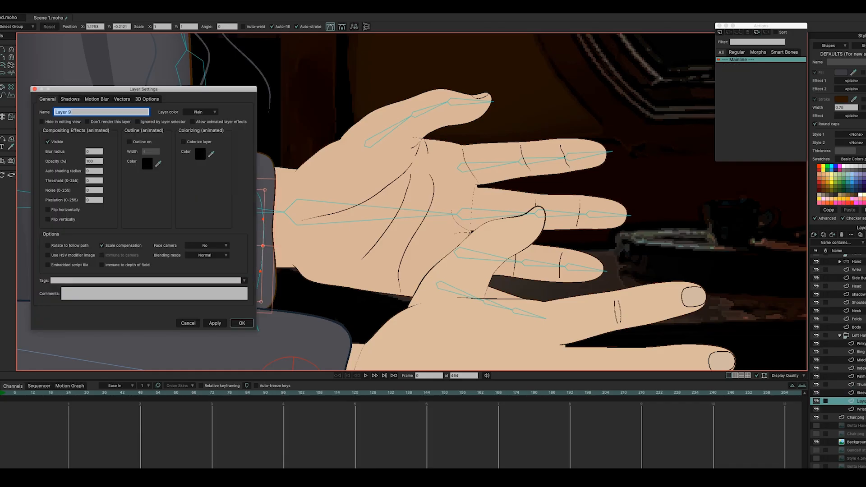
{"action": "type", "text": "Sleeve Shadow"}
{"action": "key", "text": "Return"}
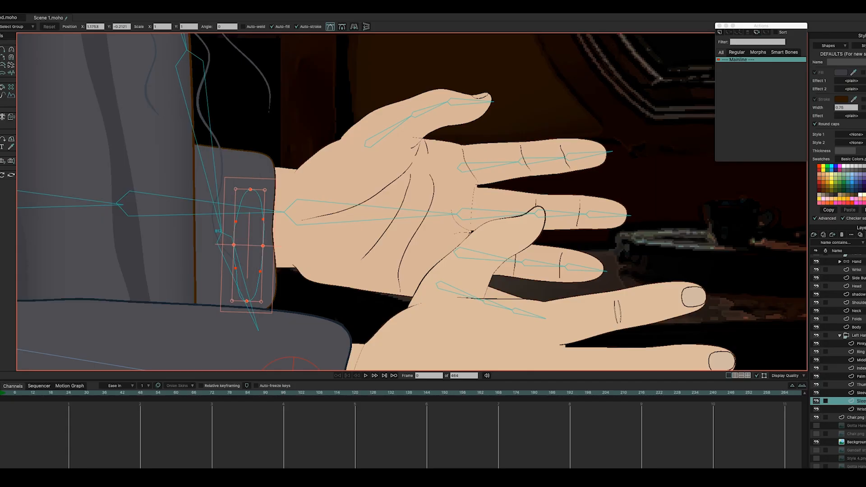
Step: Review the Depth Sort options of the Left Hand group once more and accept the dialog unchanged
{"action": "left_click", "coordinate": [858, 336]}
{"action": "double_click", "coordinate": [858, 335]}
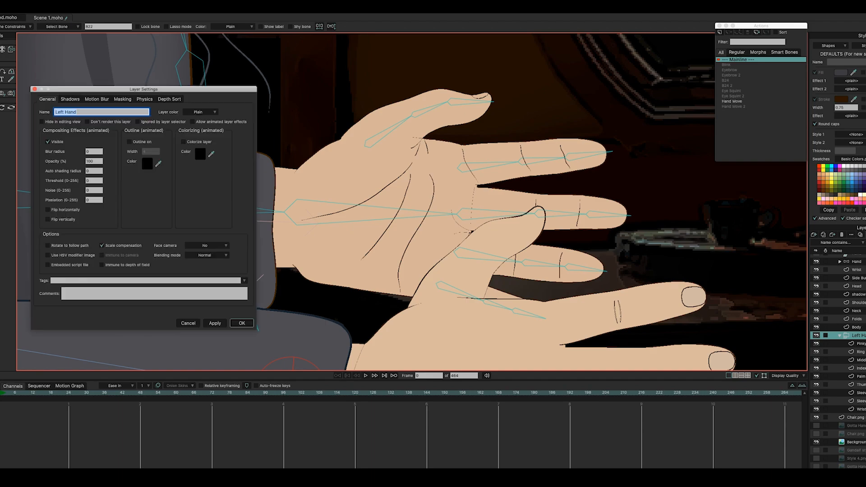
{"action": "left_click", "coordinate": [171, 100]}
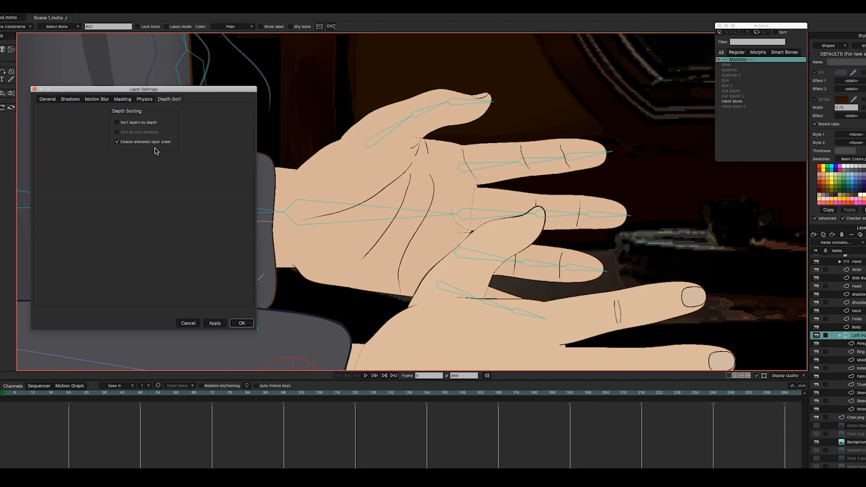
{"action": "left_click", "coordinate": [242, 323]}
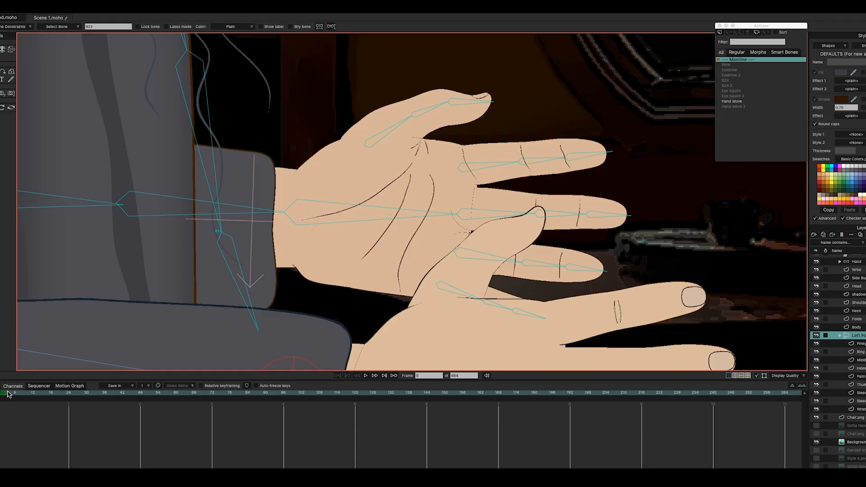
{"action": "mouse_move", "coordinate": [8, 395]}
{"action": "left_mouse_down"}
{"action": "mouse_move", "coordinate": [81, 401]}
{"action": "mouse_move", "coordinate": [3, 386]}
{"action": "mouse_move", "coordinate": [182, 397]}
{"action": "mouse_move", "coordinate": [0, 385]}
{"action": "left_mouse_up"}
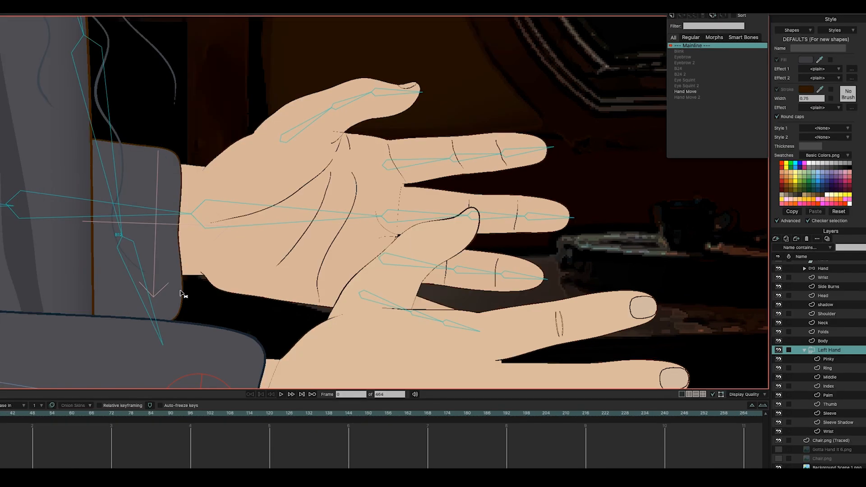
Step: Bind the cuff oval's points on the Sleeve Shadow layer to the forearm bone that ends at the left wrist
{"action": "left_click", "coordinate": [848, 423]}
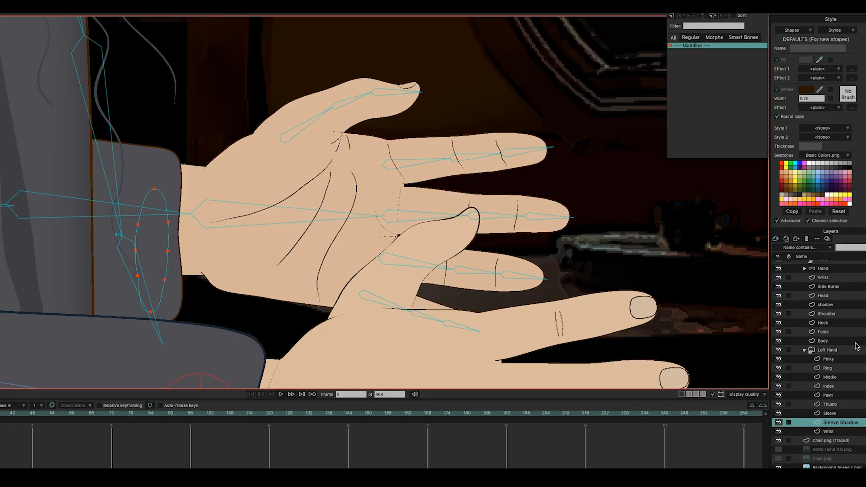
{"action": "scroll", "coordinate": [856, 344], "scroll_direction": "up", "scroll_amount": 4}
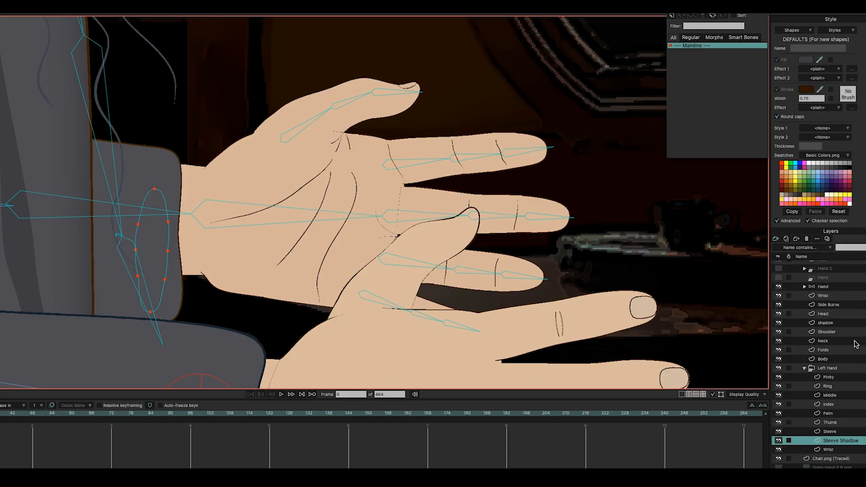
{"action": "scroll", "coordinate": [856, 344], "scroll_direction": "up", "scroll_amount": 6}
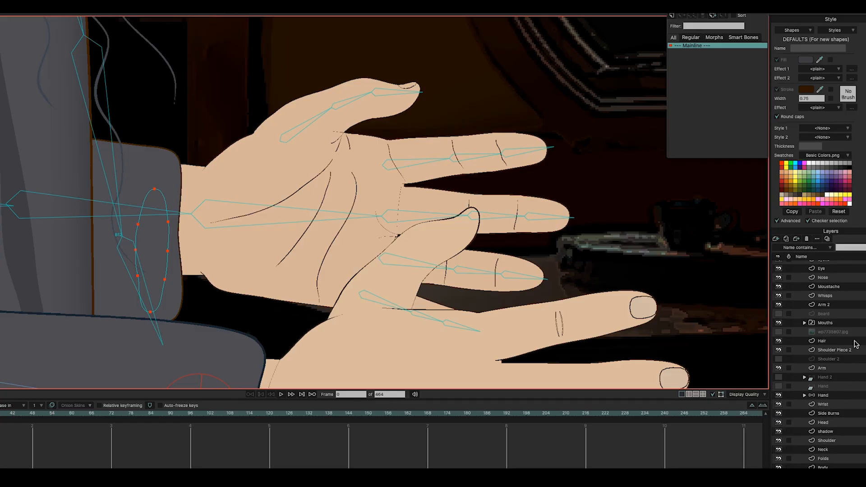
{"action": "left_click", "coordinate": [837, 314]}
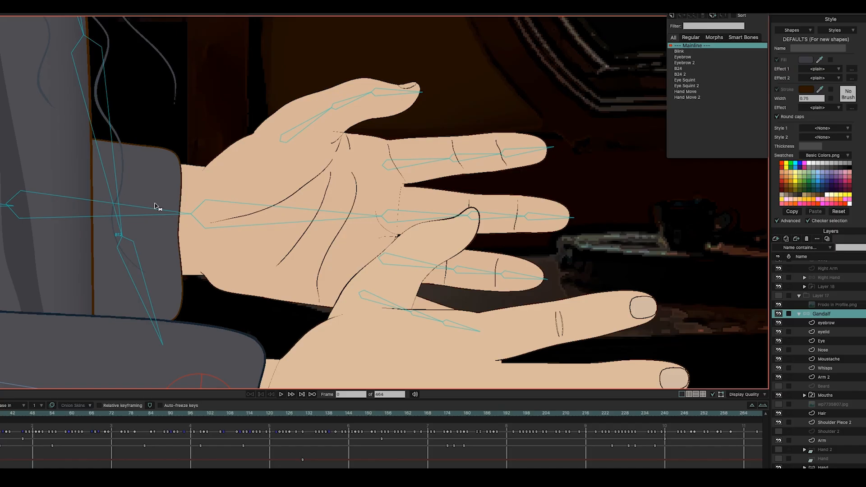
{"action": "left_click", "coordinate": [151, 216]}
{"action": "scroll", "coordinate": [840, 397], "scroll_direction": "down", "scroll_amount": 10}
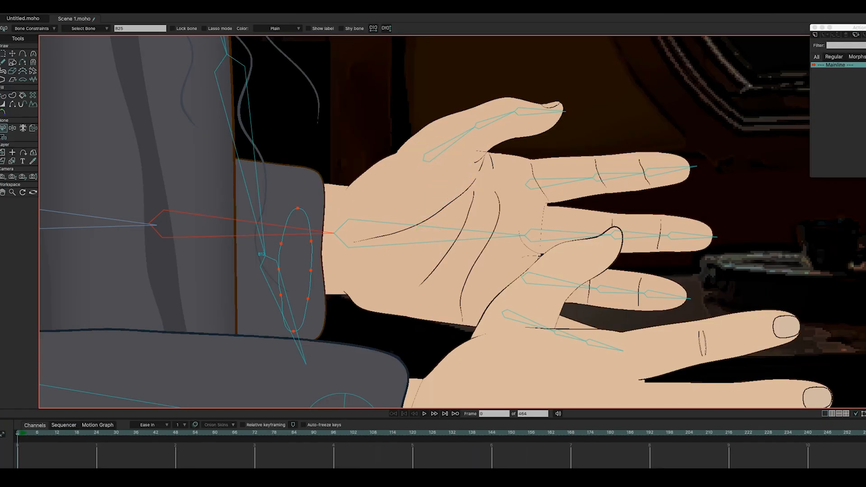
{"action": "left_click", "coordinate": [4, 137]}
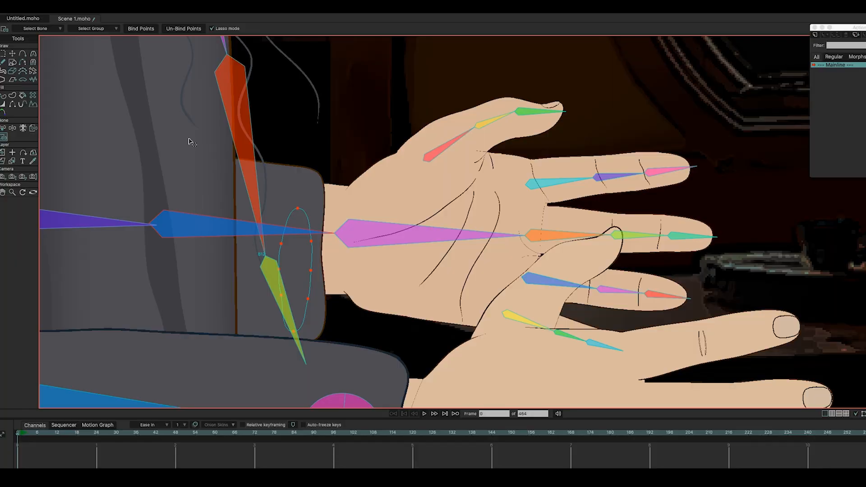
{"action": "left_click", "coordinate": [144, 29]}
{"action": "left_click", "coordinate": [14, 53]}
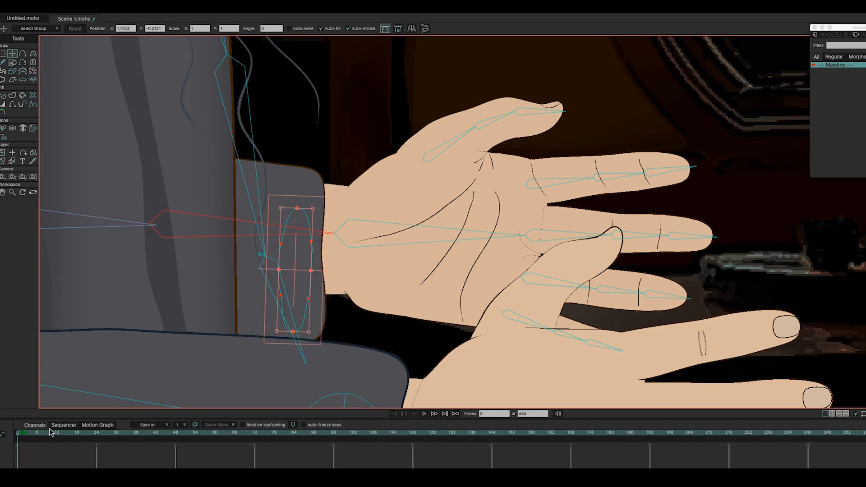
Step: Scrub the animation through frames 221 and 327 and examine how the cuff oval follows the left sleeve
{"action": "mouse_move", "coordinate": [20, 434]}
{"action": "left_mouse_down"}
{"action": "mouse_move", "coordinate": [122, 438]}
{"action": "mouse_move", "coordinate": [27, 436]}
{"action": "left_mouse_up"}
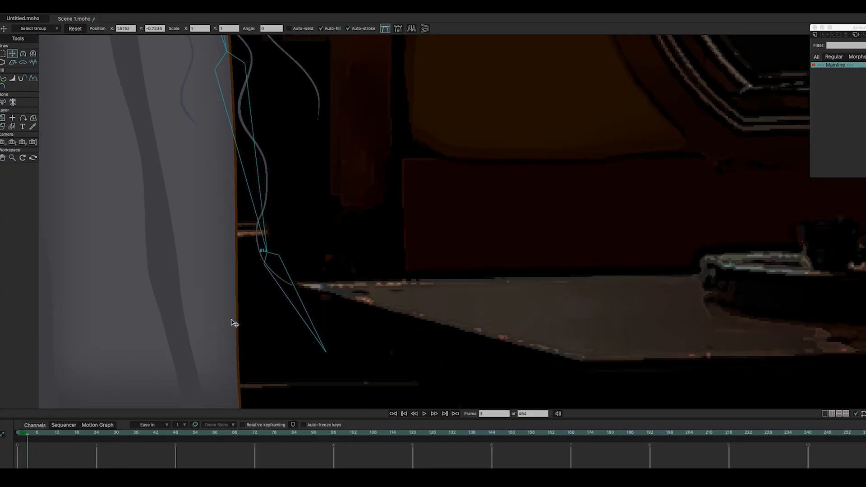
{"action": "scroll", "coordinate": [233, 322], "scroll_direction": "down", "scroll_amount": 6}
{"action": "left_click_drag", "start_coordinate": [215, 331], "coordinate": [279, 245]}
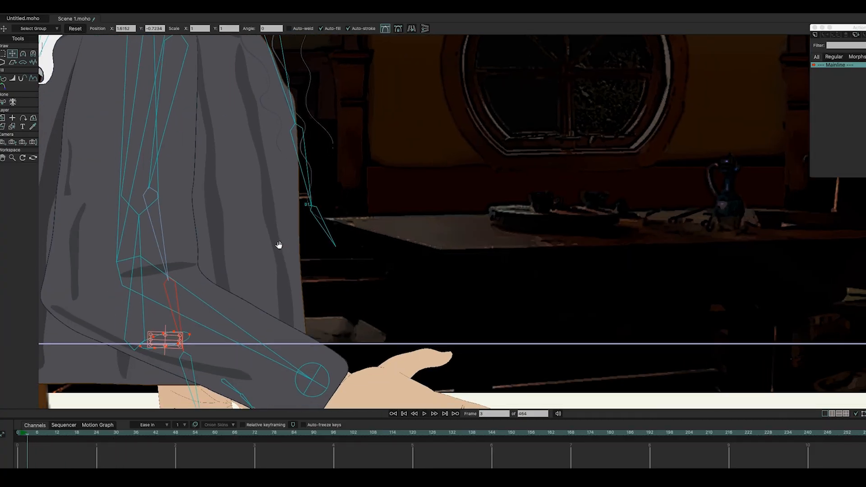
{"action": "left_click", "coordinate": [34, 435]}
{"action": "left_click_drag", "start_coordinate": [40, 437], "coordinate": [746, 433]}
{"action": "scroll", "coordinate": [336, 139], "scroll_direction": "up", "scroll_amount": 3}
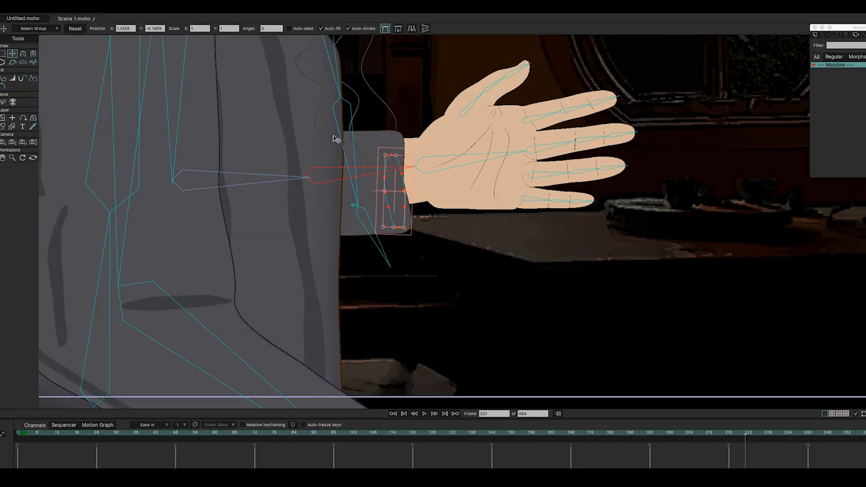
{"action": "scroll", "coordinate": [336, 139], "scroll_direction": "up", "scroll_amount": 4}
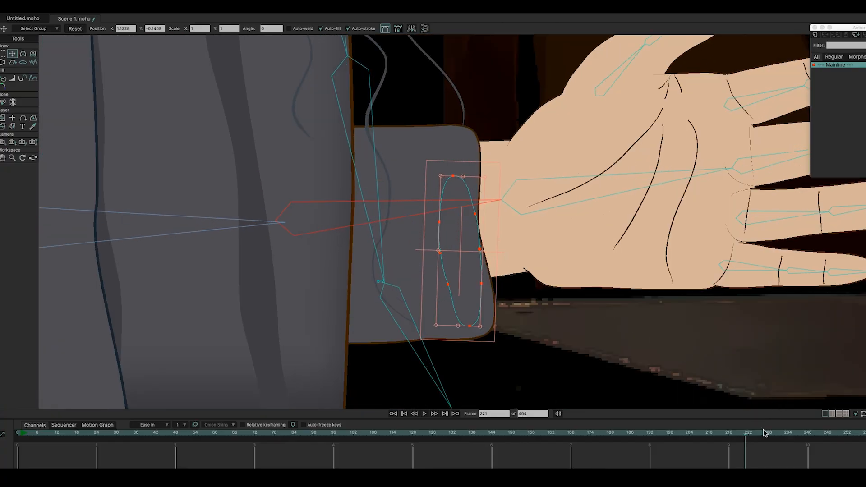
{"action": "left_click_drag", "start_coordinate": [749, 432], "coordinate": [817, 420]}
{"action": "scroll", "coordinate": [737, 335], "scroll_direction": "down", "scroll_amount": 3}
{"action": "left_click_drag", "start_coordinate": [737, 334], "coordinate": [645, 248]}
{"action": "left_click_drag", "start_coordinate": [821, 434], "coordinate": [865, 435]}
{"action": "scroll", "coordinate": [747, 326], "scroll_direction": "down", "scroll_amount": 6}
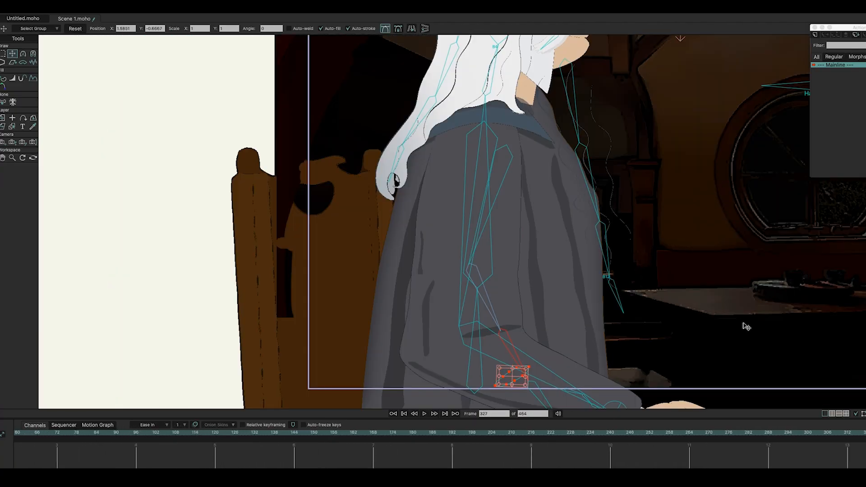
Step: Turn on the dialogue audio layer so its waveform shows in the timeline
{"action": "scroll", "coordinate": [737, 316], "scroll_direction": "down", "scroll_amount": 3}
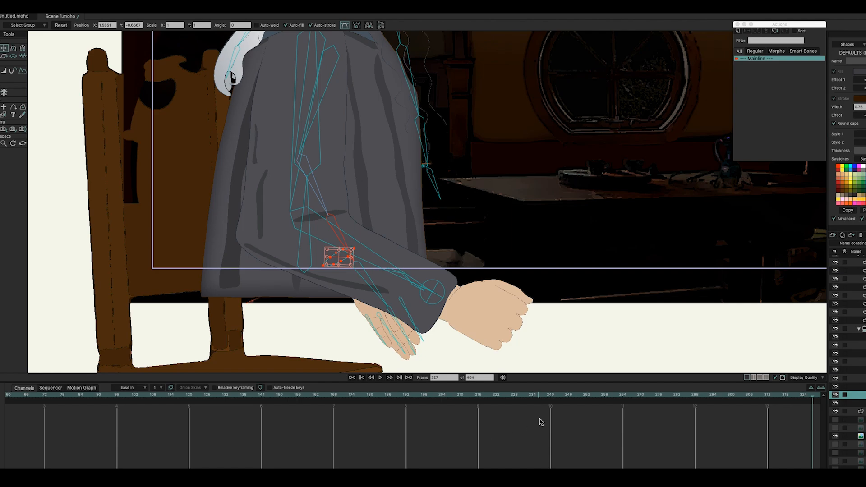
{"action": "scroll", "coordinate": [855, 328], "scroll_direction": "up", "scroll_amount": 10}
{"action": "scroll", "coordinate": [842, 269], "scroll_direction": "up", "scroll_amount": 5}
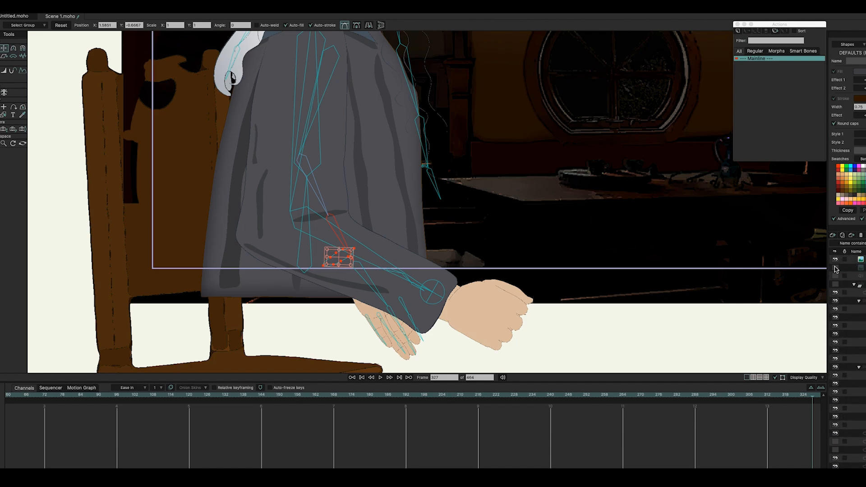
{"action": "left_click", "coordinate": [836, 276]}
{"action": "left_click_drag", "start_coordinate": [592, 168], "coordinate": [538, 276]}
{"action": "scroll", "coordinate": [538, 276], "scroll_direction": "down", "scroll_amount": 2}
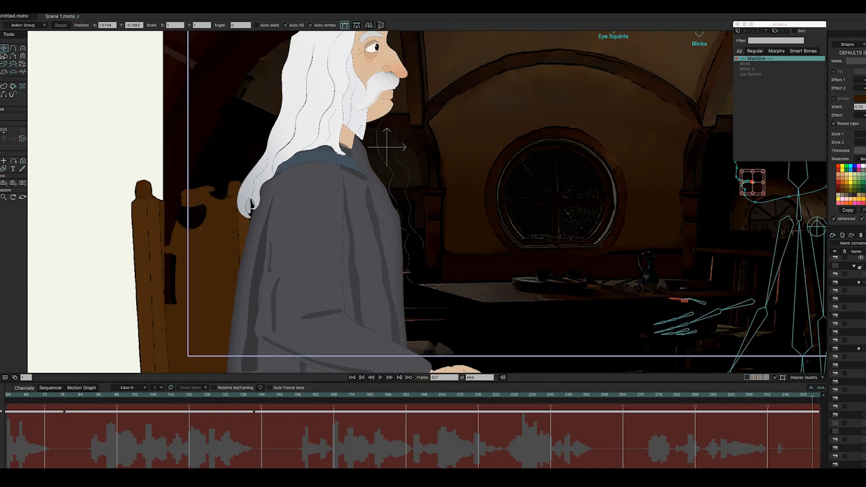
Step: Play the scene with the dialogue audio and park the playhead on frame 385 at the upcoming hand gesture
{"action": "left_click_drag", "start_coordinate": [602, 216], "coordinate": [598, 256]}
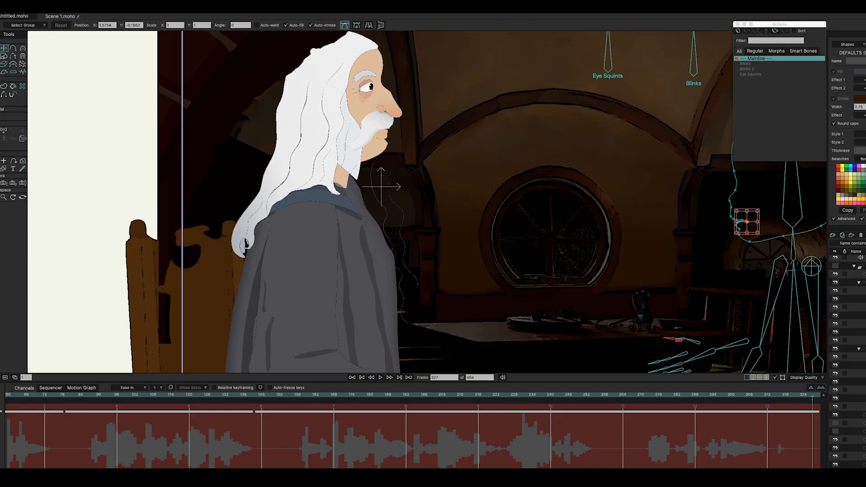
{"action": "left_click", "coordinate": [855, 423]}
{"action": "key", "text": "space"}
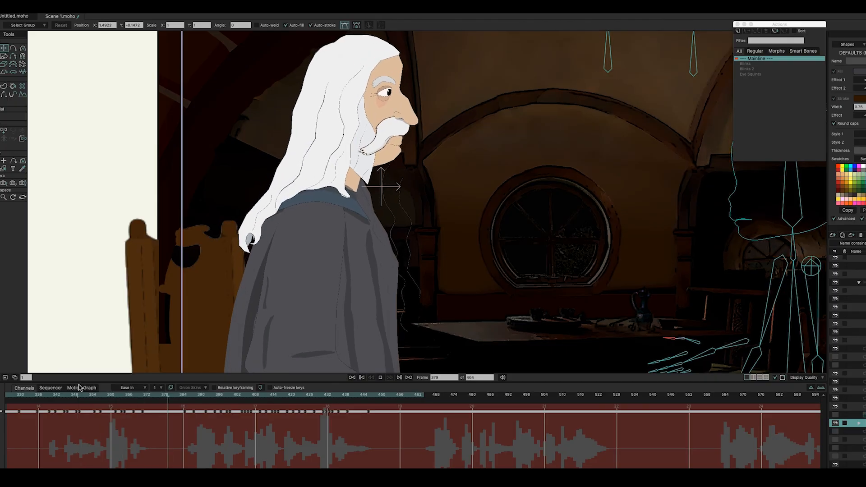
{"action": "key", "text": "space"}
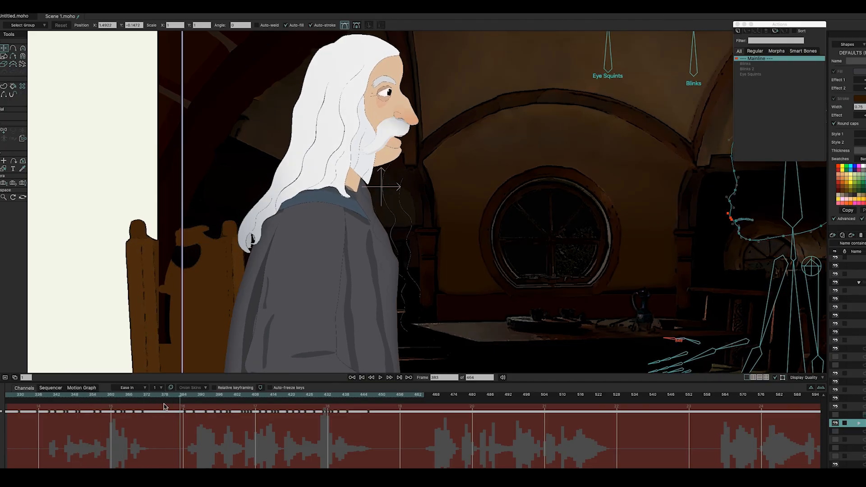
{"action": "left_click", "coordinate": [186, 399]}
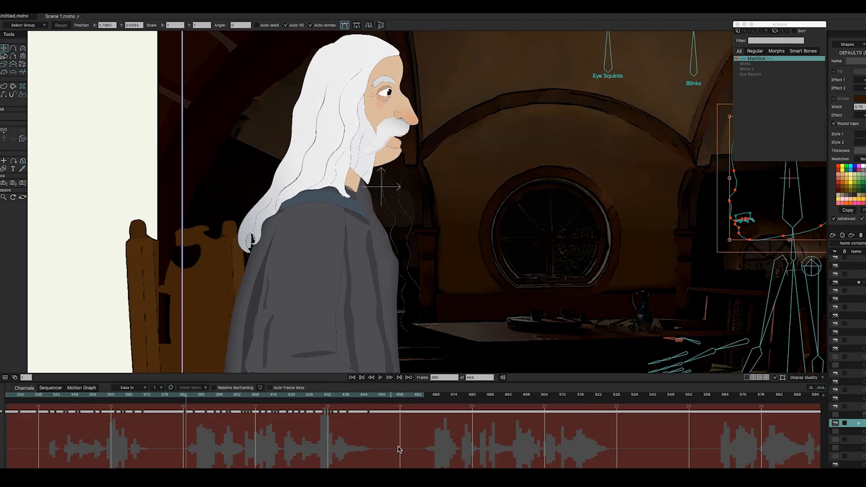
{"action": "scroll", "coordinate": [848, 361], "scroll_direction": "down", "scroll_amount": 2}
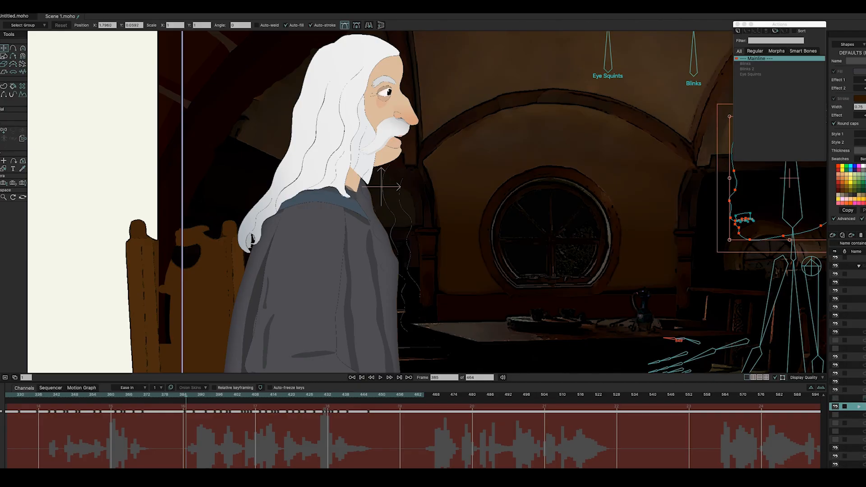
Step: On the Gandalf layer, rotate the left wrist-side forearm bone slightly at frame 397 to tilt the hand upward, and preview the motion
{"action": "left_click", "coordinate": [857, 414]}
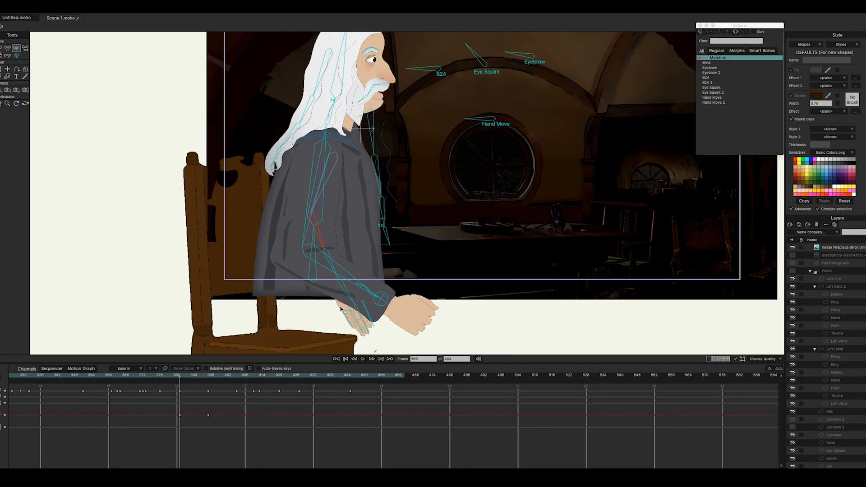
{"action": "left_click", "coordinate": [334, 258]}
{"action": "left_click_drag", "start_coordinate": [192, 371], "coordinate": [215, 379]}
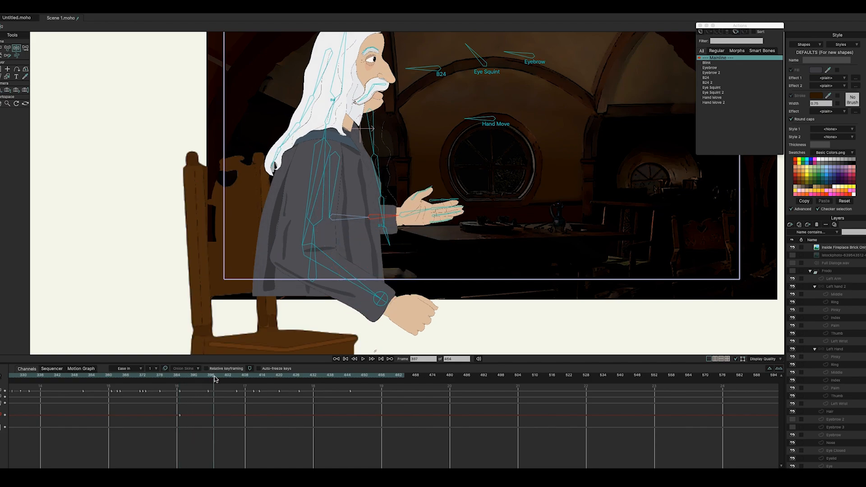
{"action": "mouse_move", "coordinate": [394, 218]}
{"action": "left_mouse_down"}
{"action": "mouse_move", "coordinate": [406, 211]}
{"action": "mouse_move", "coordinate": [397, 214]}
{"action": "left_mouse_up"}
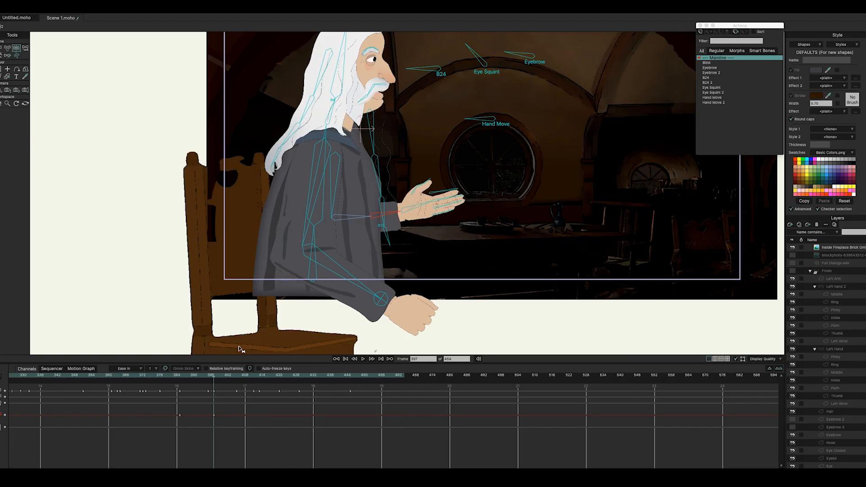
{"action": "left_click_drag", "start_coordinate": [211, 376], "coordinate": [183, 384]}
{"action": "key", "text": "space"}
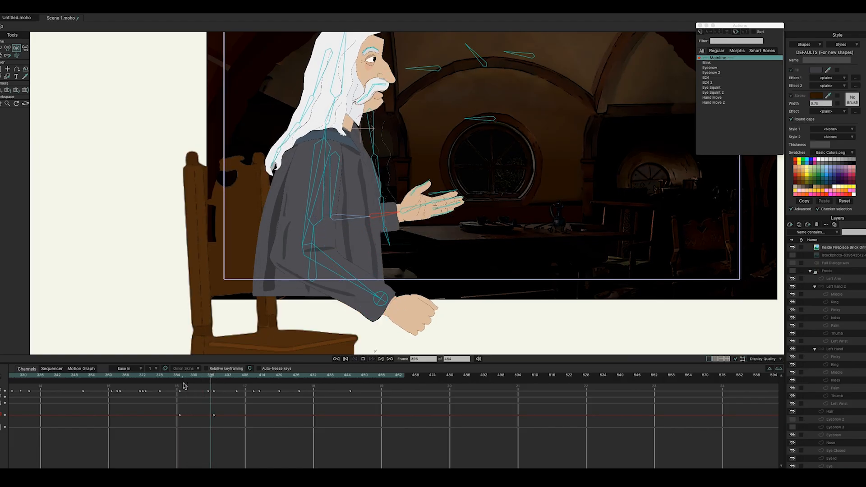
{"action": "key", "text": "space"}
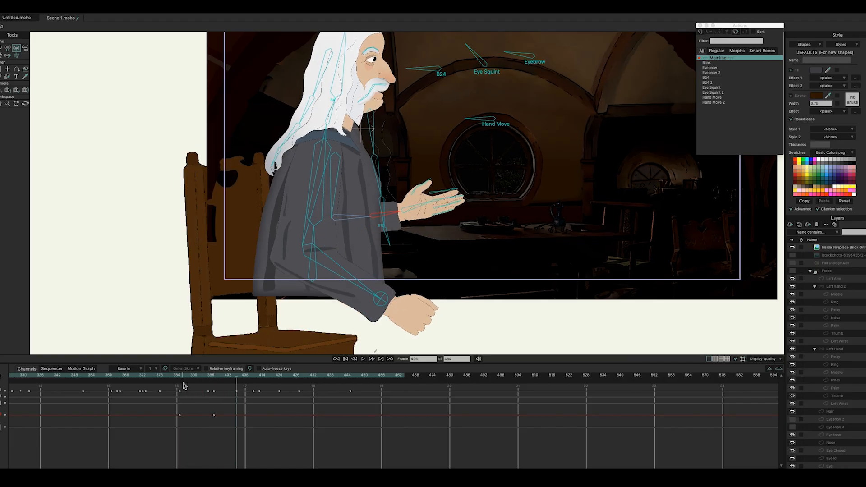
Step: Move the left forearm bone's raised-pose keyframe to frame 403, checking the arm's rise in playback
{"action": "left_click", "coordinate": [215, 378]}
{"action": "left_click", "coordinate": [341, 217]}
{"action": "key", "text": "Delete"}
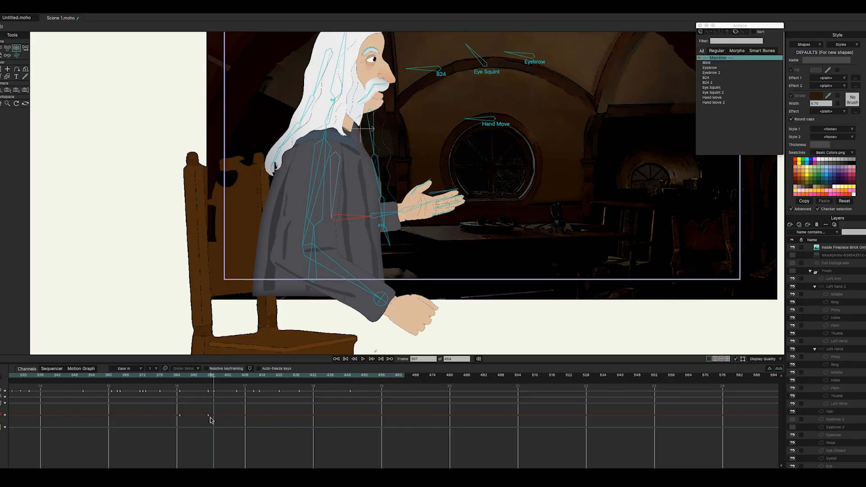
{"action": "left_click_drag", "start_coordinate": [215, 418], "coordinate": [225, 421]}
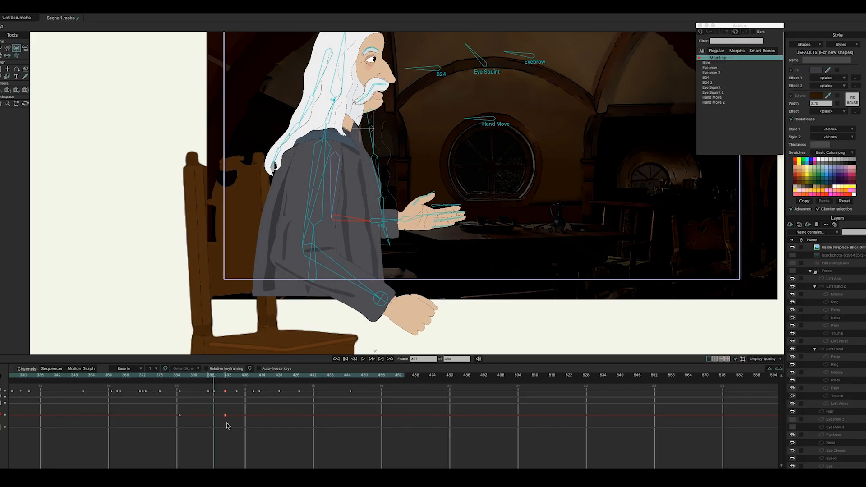
{"action": "left_click_drag", "start_coordinate": [185, 377], "coordinate": [172, 378]}
{"action": "key", "text": "space"}
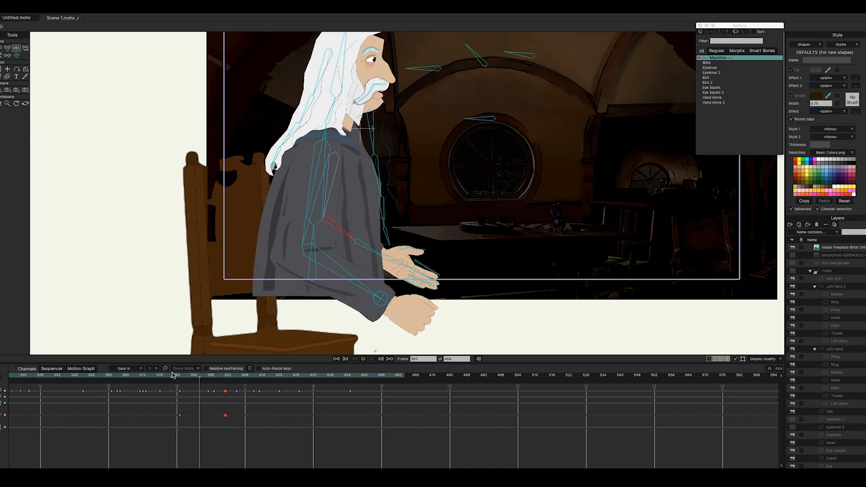
{"action": "key", "text": "space"}
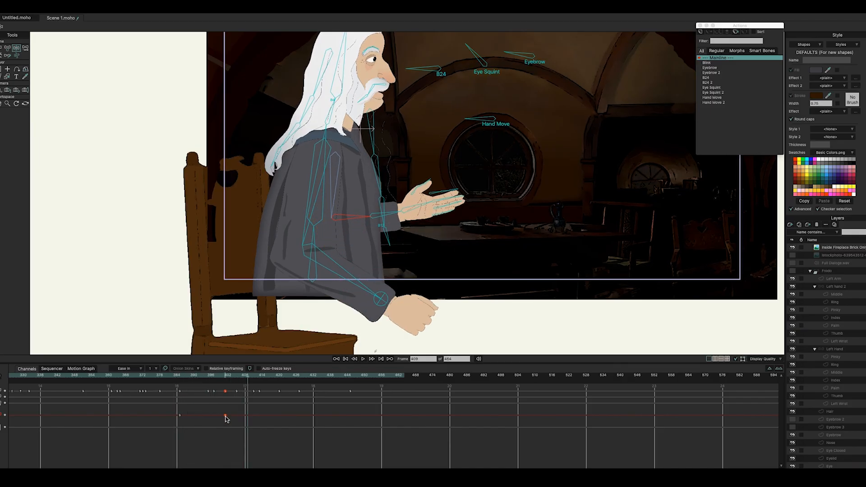
{"action": "left_click_drag", "start_coordinate": [227, 419], "coordinate": [232, 422]}
{"action": "left_click_drag", "start_coordinate": [180, 378], "coordinate": [231, 378]}
Step: Show Gandalf's Beard layer and scrub back through the gesture to examine the raised hand against the beard
{"action": "scroll", "coordinate": [839, 361], "scroll_direction": "down", "scroll_amount": 6}
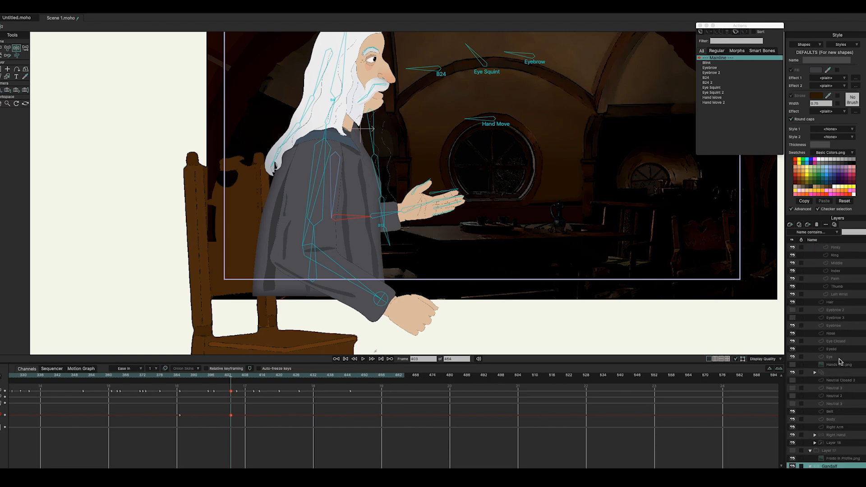
{"action": "scroll", "coordinate": [840, 361], "scroll_direction": "down", "scroll_amount": 4}
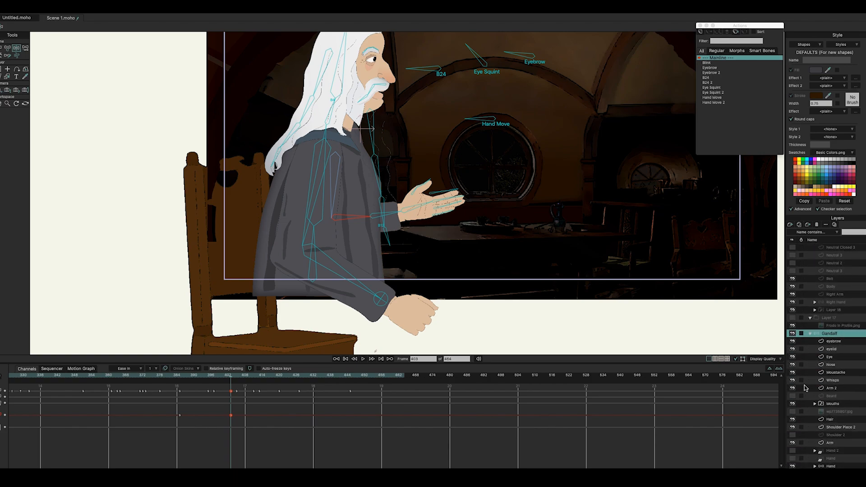
{"action": "left_click", "coordinate": [793, 396]}
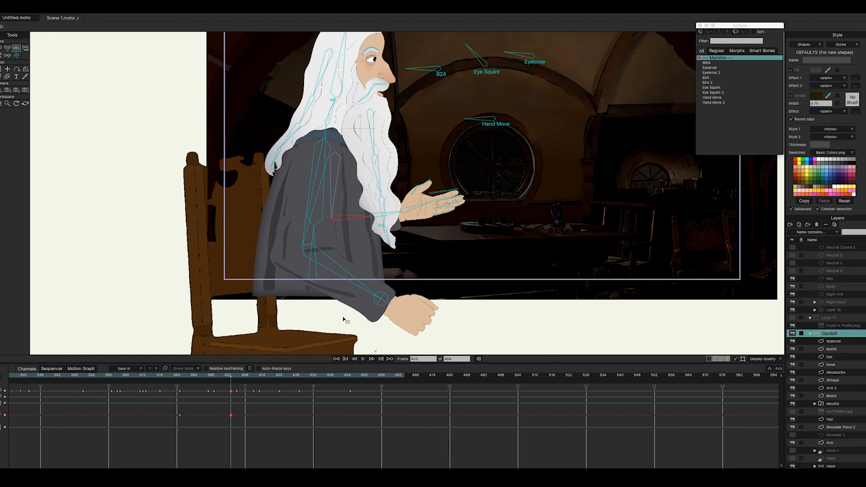
{"action": "left_click_drag", "start_coordinate": [215, 377], "coordinate": [194, 377]}
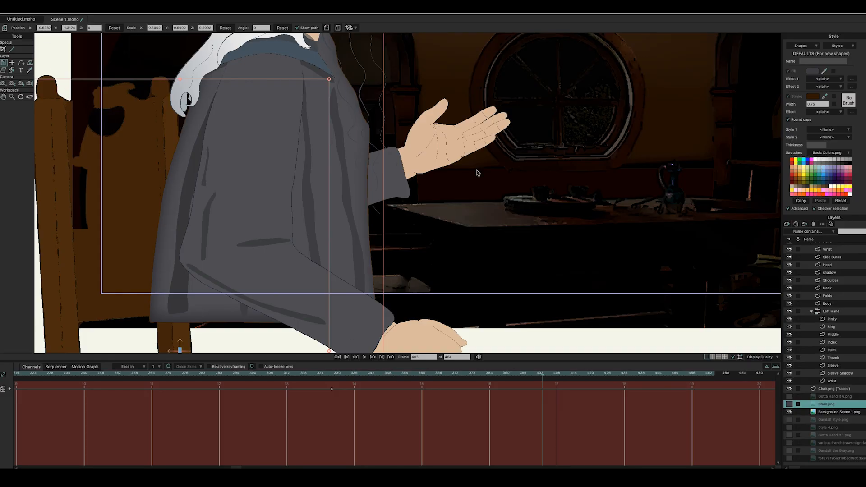
Step: Add an image layer using the hand-pose reference JPEG from the Shadow of the Past folder
{"action": "left_click", "coordinate": [788, 224]}
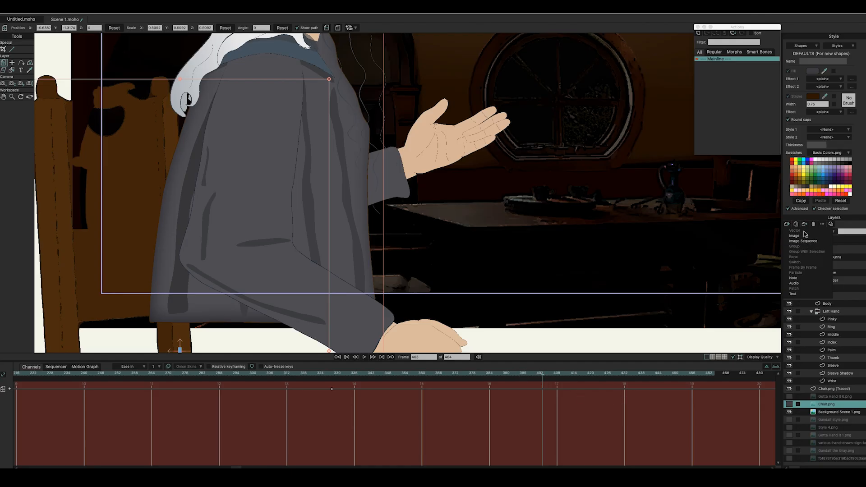
{"action": "left_click", "coordinate": [803, 237]}
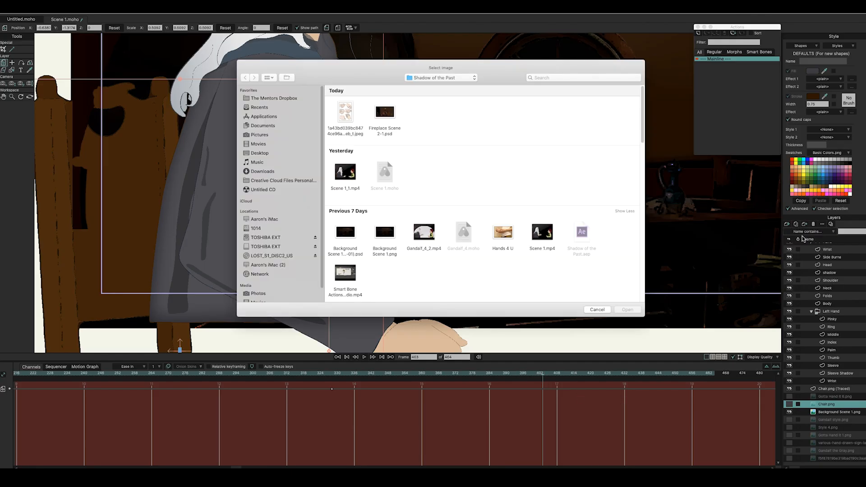
{"action": "left_click", "coordinate": [346, 114]}
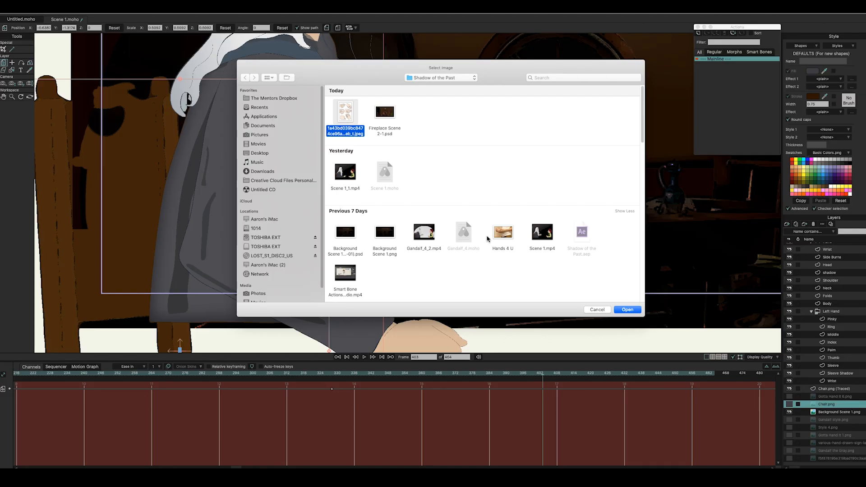
{"action": "left_click", "coordinate": [626, 310]}
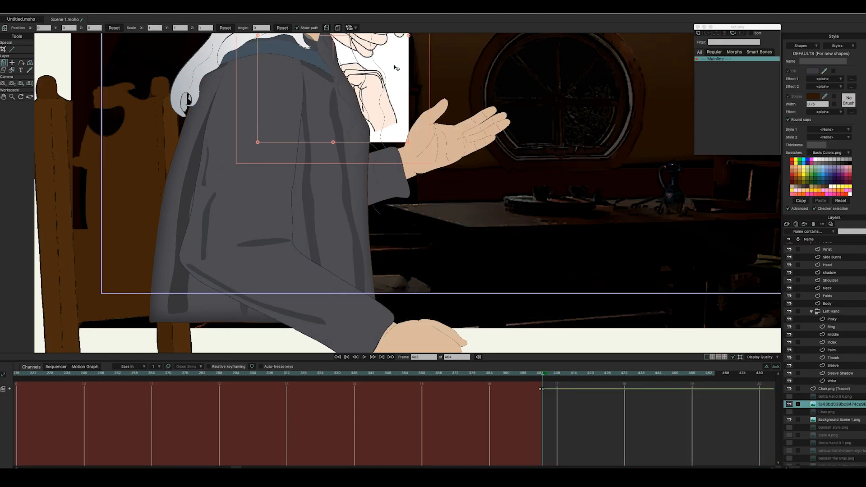
Step: Rotate the hand reference sheet to about -86 degrees, scale it to about 1.25, and position its upturned hand drawing over Gandalf's left hand
{"action": "left_click_drag", "start_coordinate": [396, 68], "coordinate": [482, 174]}
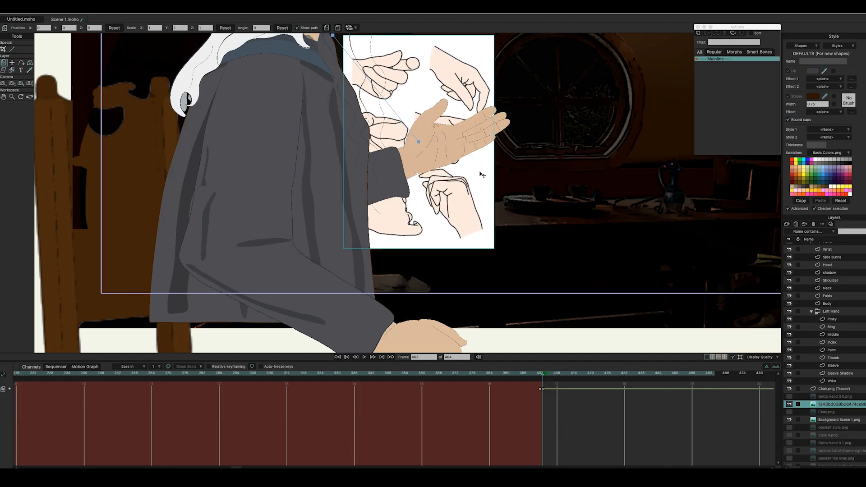
{"action": "left_click_drag", "start_coordinate": [482, 174], "coordinate": [438, 121]}
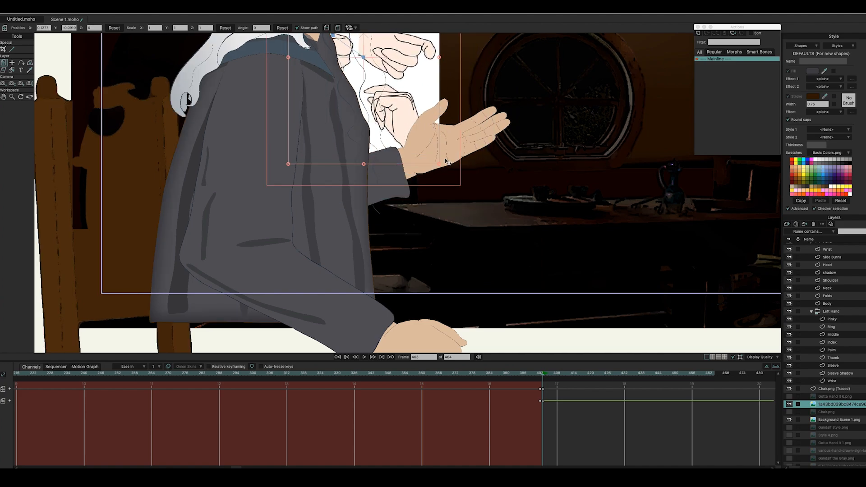
{"action": "left_click_drag", "start_coordinate": [444, 166], "coordinate": [452, 117]}
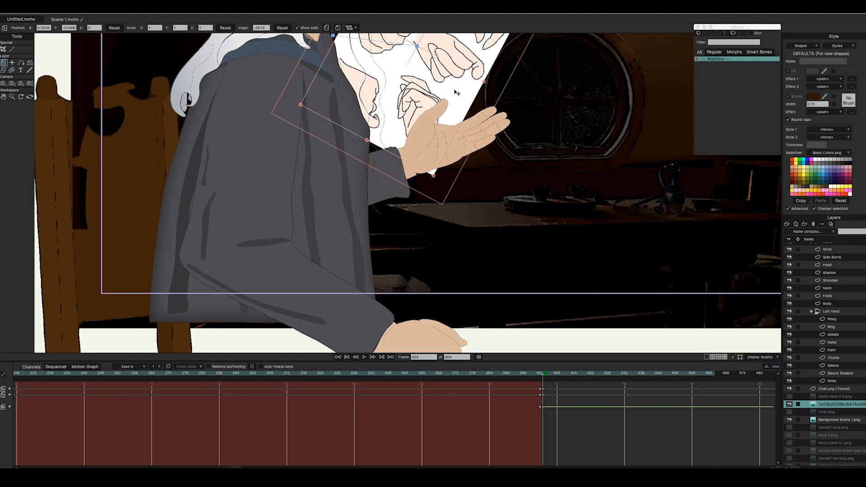
{"action": "left_click_drag", "start_coordinate": [482, 47], "coordinate": [603, 252]}
{"action": "left_click_drag", "start_coordinate": [456, 169], "coordinate": [516, 204]}
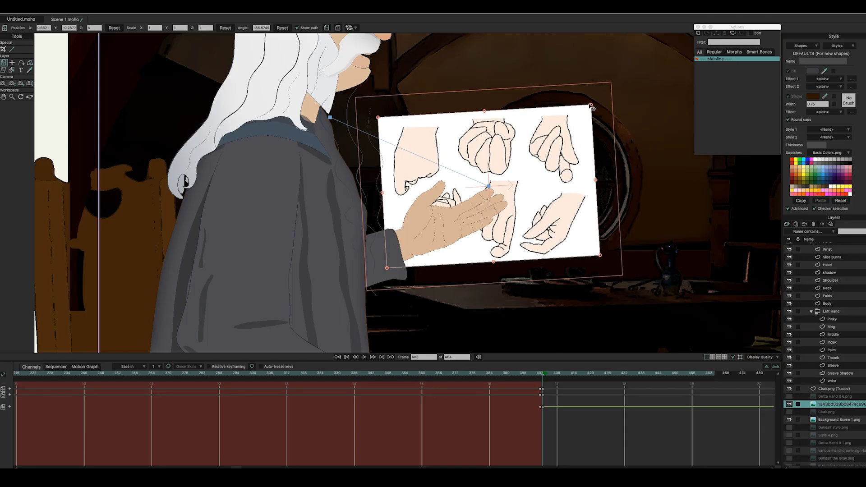
{"action": "left_click_drag", "start_coordinate": [592, 107], "coordinate": [538, 154]}
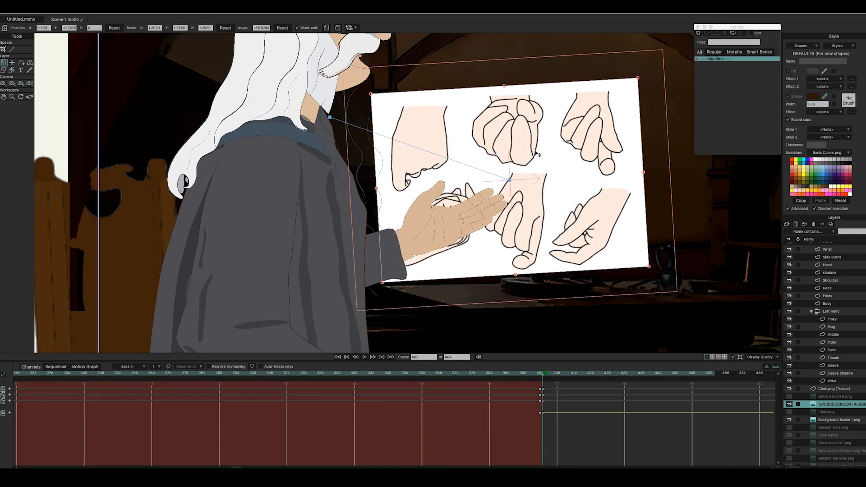
Step: Hide the finger, Palm and Thumb layers of the Left Hand group and align the reference hand with the wrist, keeping the Sleeve shown
{"action": "left_click", "coordinate": [790, 314]}
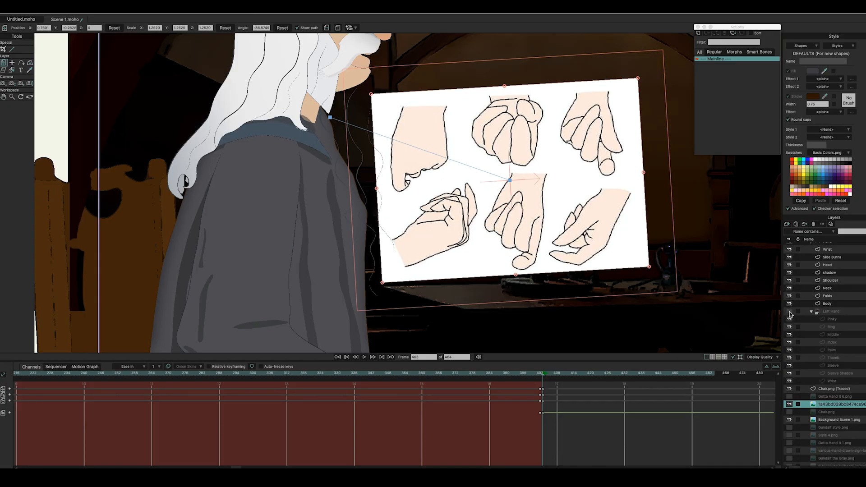
{"action": "left_click", "coordinate": [790, 313]}
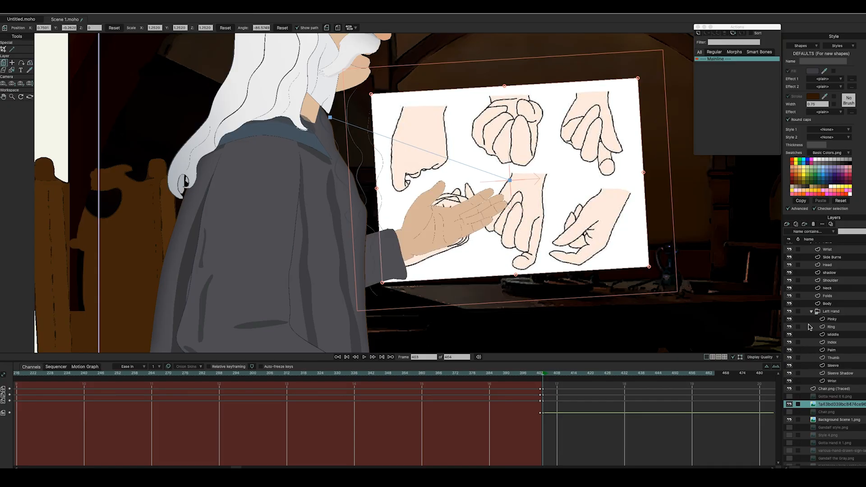
{"action": "left_click_drag", "start_coordinate": [789, 321], "coordinate": [789, 370]}
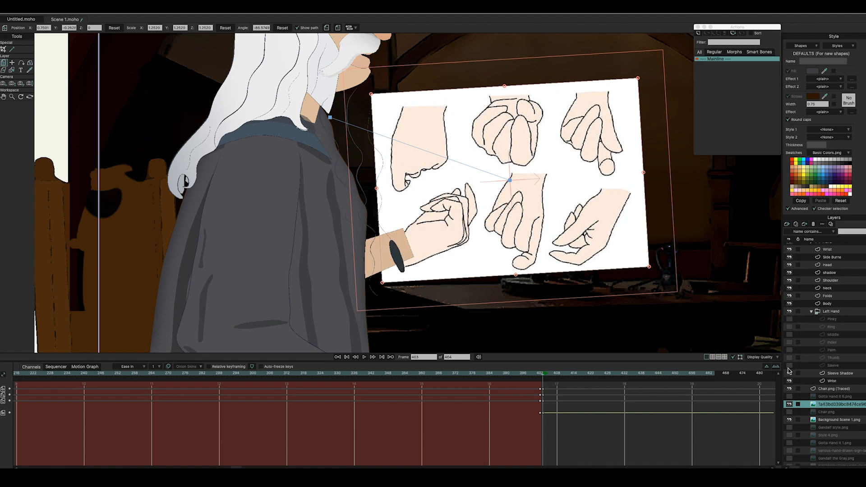
{"action": "left_click_drag", "start_coordinate": [556, 208], "coordinate": [561, 203]}
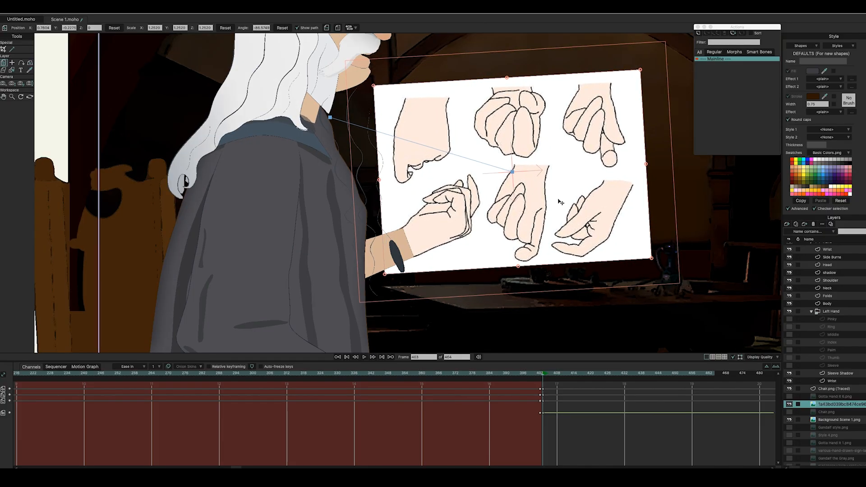
{"action": "left_click", "coordinate": [789, 366]}
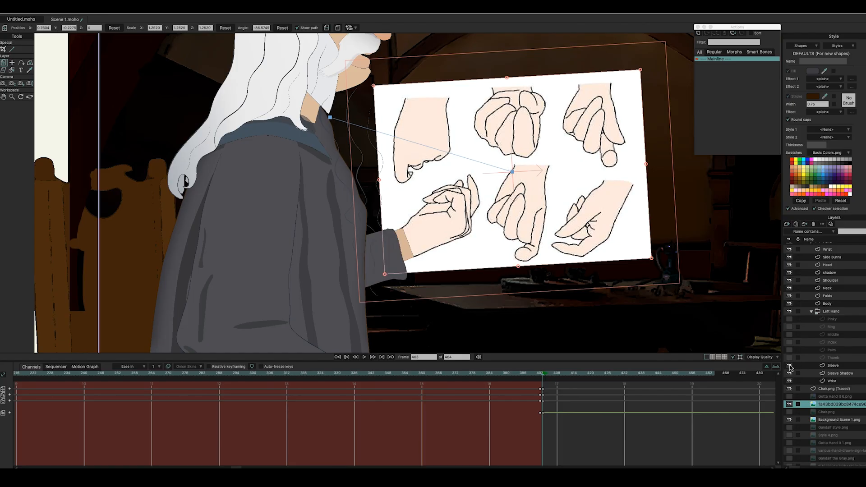
Step: Show the Pinky layer as a size guide while shrinking and realigning the reference sheet's upturned hand with the wrist, and hide Pinky again
{"action": "left_click", "coordinate": [792, 358]}
{"action": "left_click", "coordinate": [792, 359]}
{"action": "left_click", "coordinate": [789, 319]}
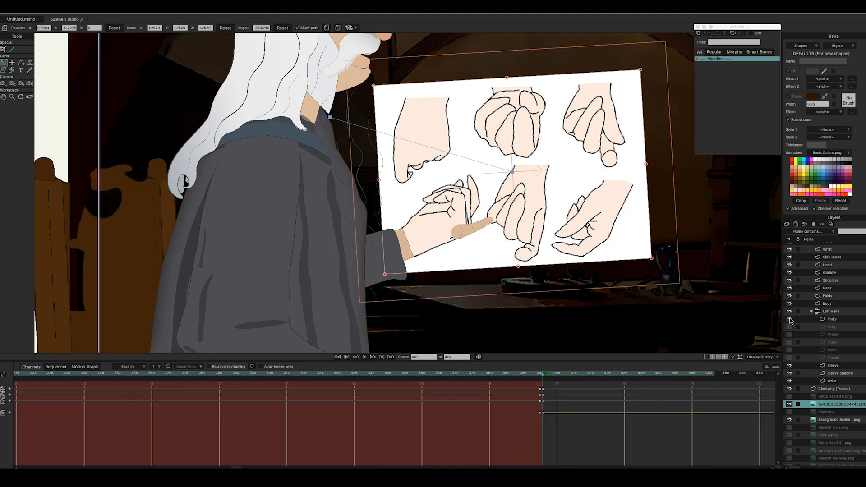
{"action": "mouse_move", "coordinate": [594, 218]}
{"action": "left_mouse_down"}
{"action": "mouse_move", "coordinate": [586, 230]}
{"action": "mouse_move", "coordinate": [590, 222]}
{"action": "mouse_move", "coordinate": [598, 233]}
{"action": "left_mouse_up"}
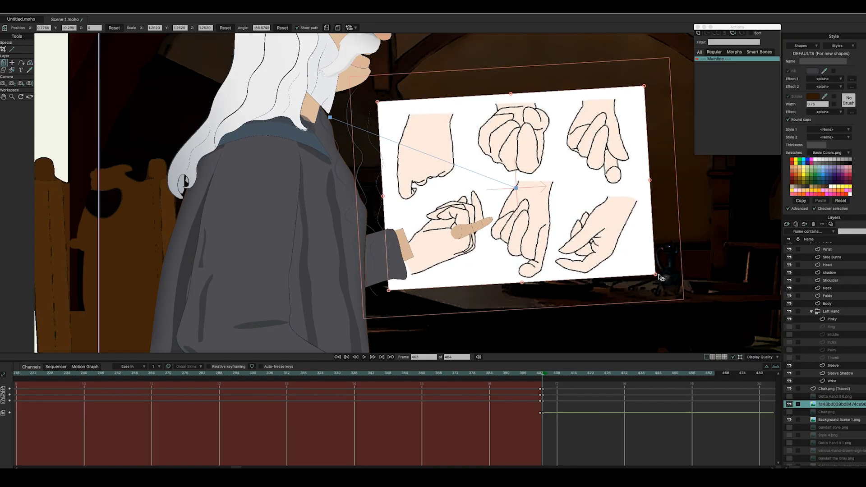
{"action": "left_click_drag", "start_coordinate": [659, 277], "coordinate": [636, 264]}
{"action": "left_click_drag", "start_coordinate": [556, 212], "coordinate": [544, 216]}
{"action": "left_click_drag", "start_coordinate": [628, 268], "coordinate": [612, 262]}
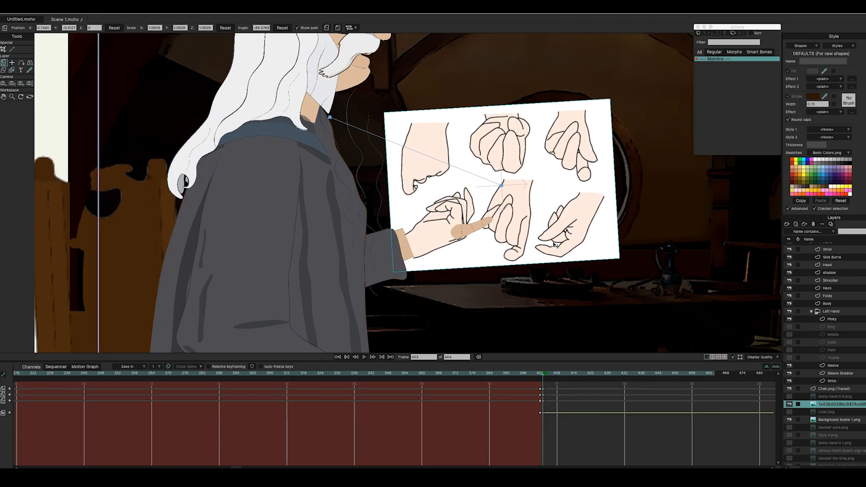
{"action": "left_click_drag", "start_coordinate": [556, 245], "coordinate": [554, 241]}
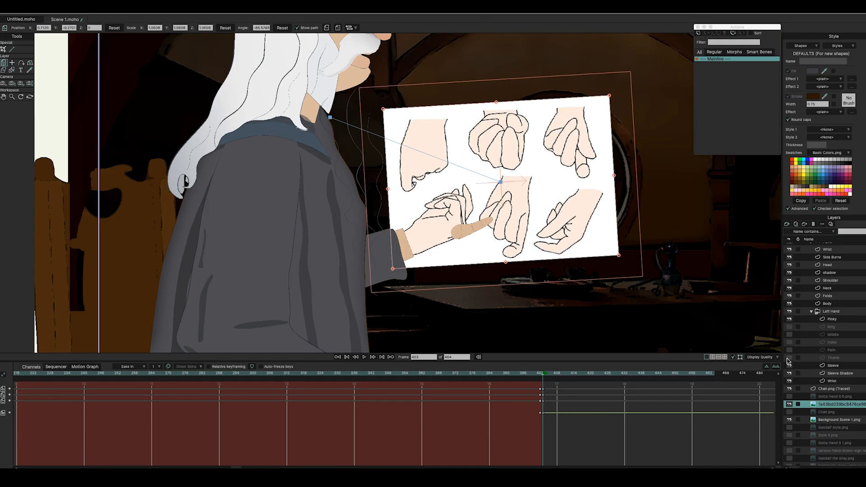
{"action": "left_click", "coordinate": [790, 320]}
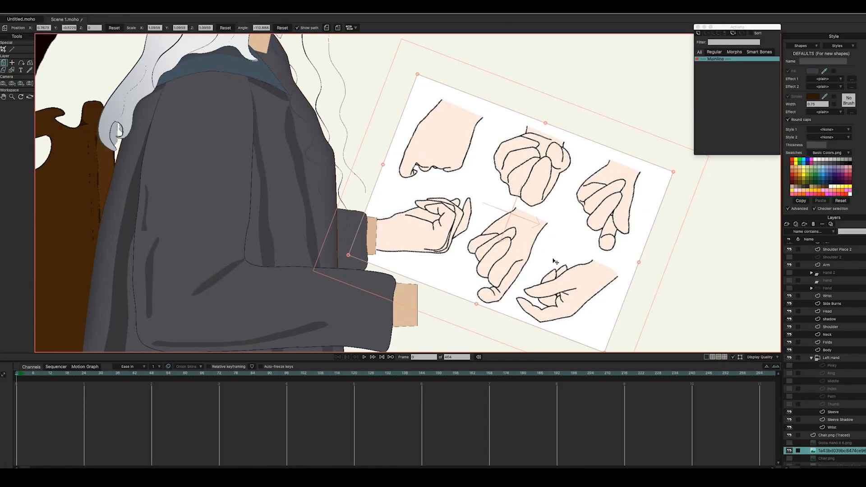
Step: Nudge the reference hand against the wrist at frame 0 and add a new vector layer above the Left Hand group
{"action": "left_click_drag", "start_coordinate": [522, 249], "coordinate": [525, 250]}
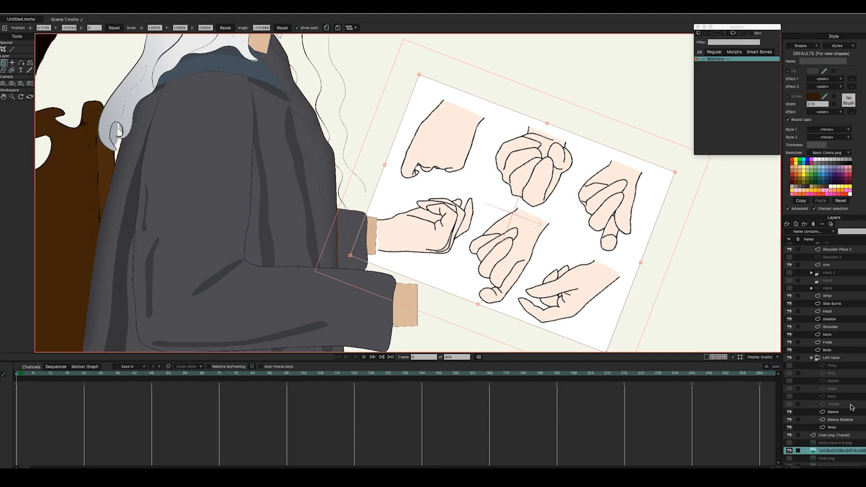
{"action": "scroll", "coordinate": [851, 407], "scroll_direction": "down", "scroll_amount": 2}
{"action": "scroll", "coordinate": [852, 407], "scroll_direction": "down", "scroll_amount": 1}
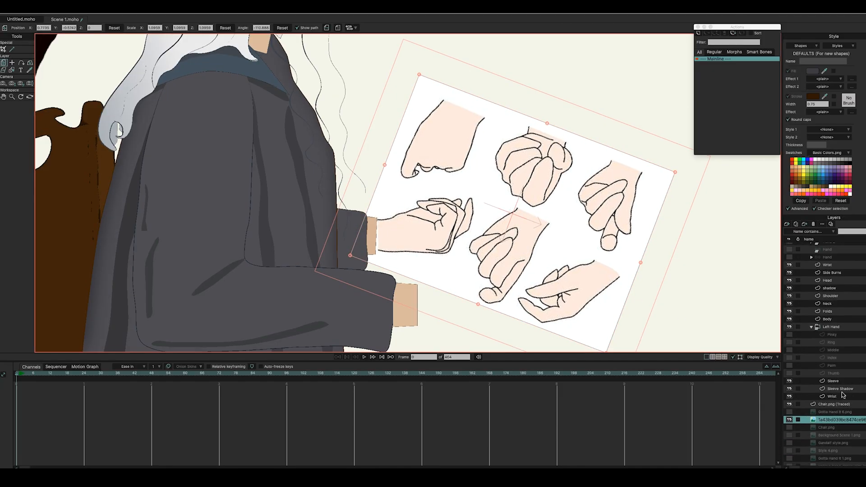
{"action": "left_click", "coordinate": [812, 328]}
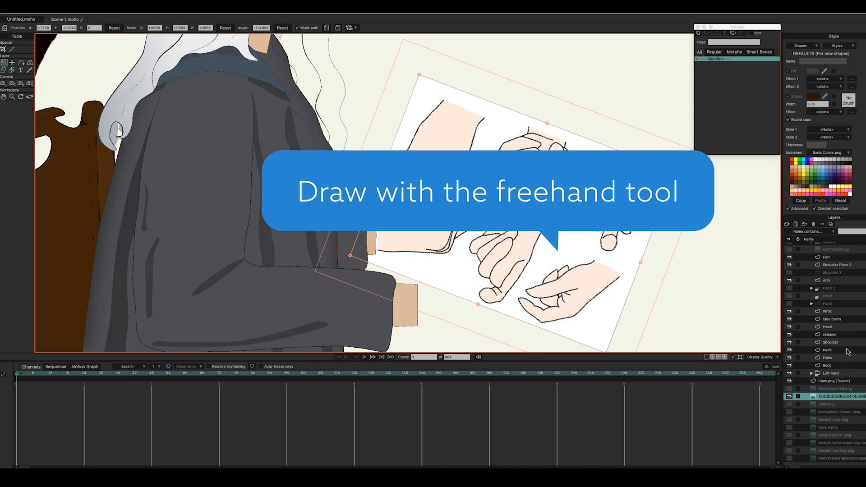
{"action": "left_click", "coordinate": [843, 374]}
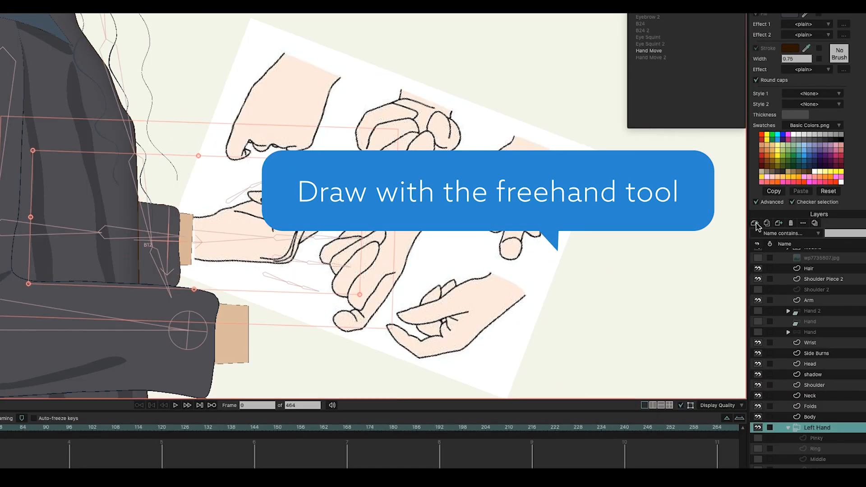
{"action": "left_click", "coordinate": [756, 224]}
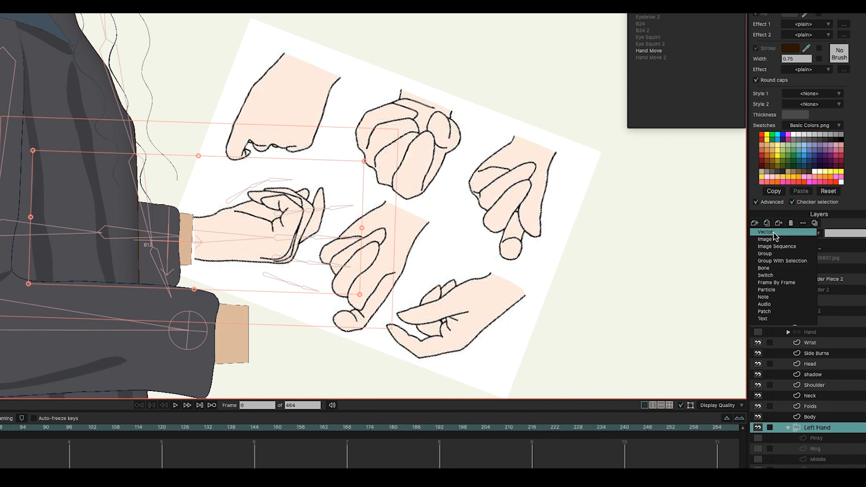
{"action": "left_click", "coordinate": [774, 233]}
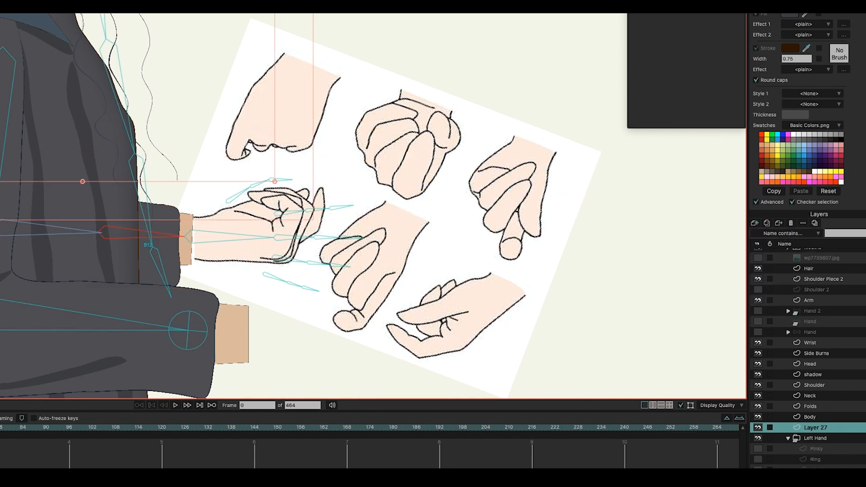
Step: Trace the reference palm as a closed freehand shape overlapping the wrist and fill it with the wrist's skin colour
{"action": "scroll", "coordinate": [223, 201], "scroll_direction": "up", "scroll_amount": 3}
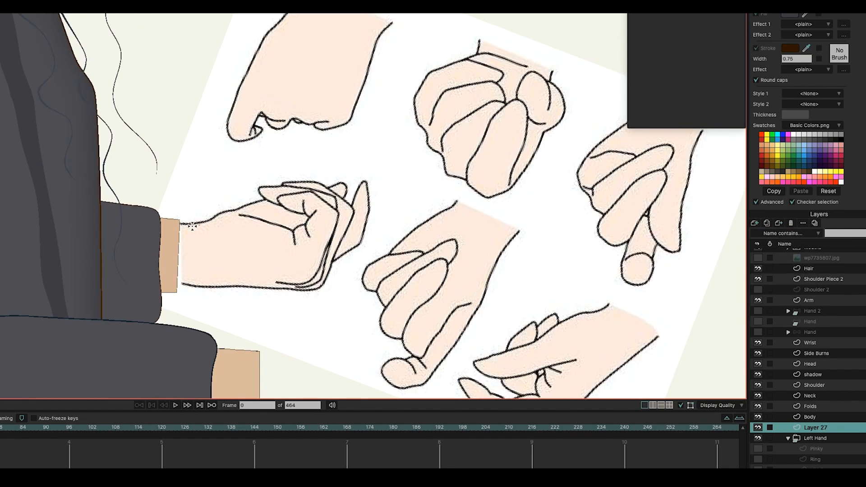
{"action": "mouse_move", "coordinate": [178, 224]}
{"action": "left_mouse_down"}
{"action": "mouse_move", "coordinate": [289, 199]}
{"action": "mouse_move", "coordinate": [318, 232]}
{"action": "mouse_move", "coordinate": [312, 283]}
{"action": "mouse_move", "coordinate": [273, 293]}
{"action": "mouse_move", "coordinate": [177, 283]}
{"action": "mouse_move", "coordinate": [148, 268]}
{"action": "mouse_move", "coordinate": [148, 256]}
{"action": "mouse_move", "coordinate": [182, 222]}
{"action": "left_mouse_up"}
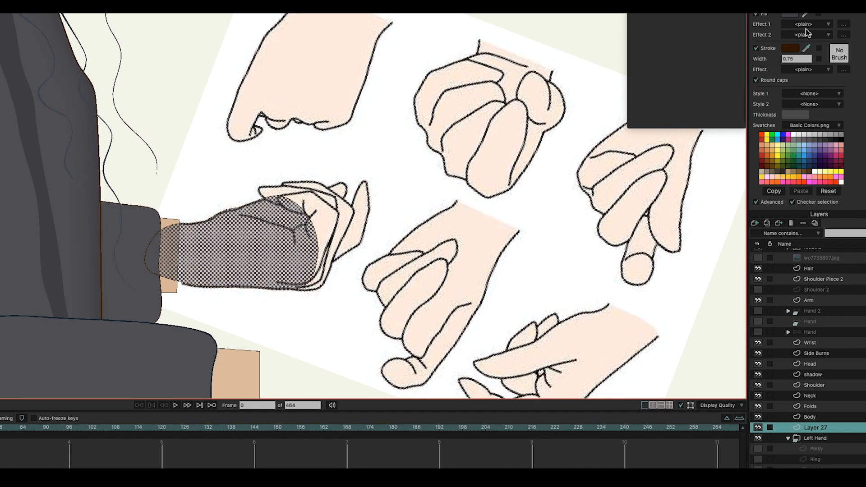
{"action": "left_click_drag", "start_coordinate": [806, 15], "coordinate": [172, 286]}
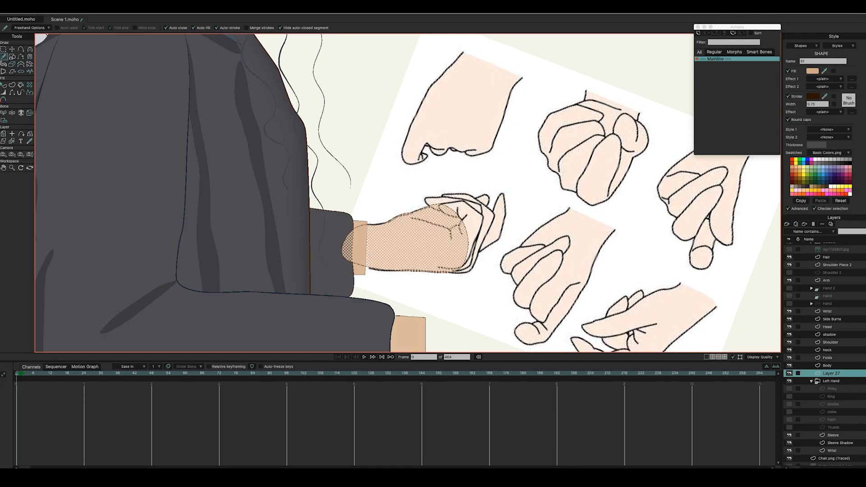
{"action": "left_click", "coordinate": [3, 84]}
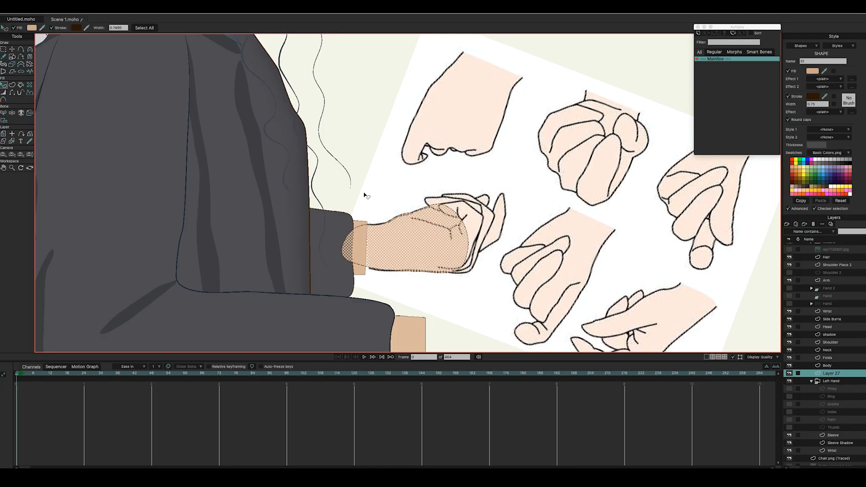
{"action": "left_click", "coordinate": [365, 194]}
{"action": "scroll", "coordinate": [381, 197], "scroll_direction": "up", "scroll_amount": 5}
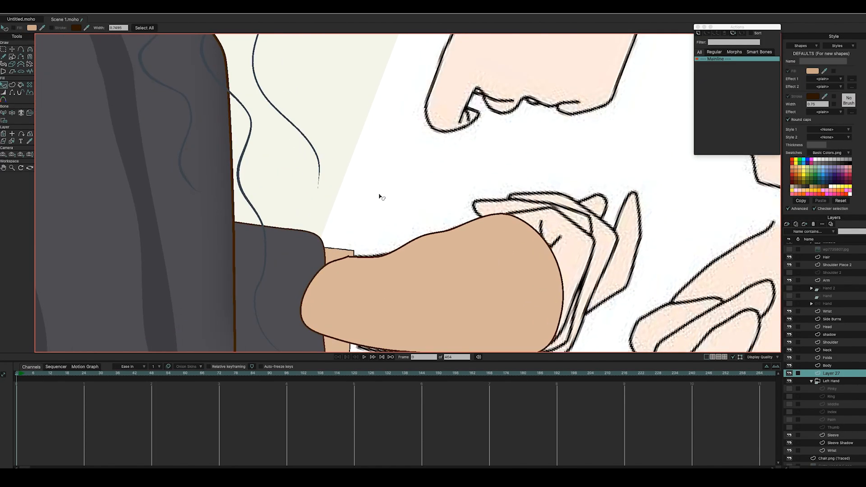
Step: Adjust the points and curves of the palm outline near the wrist to smooth it and match the reference contour
{"action": "left_click", "coordinate": [11, 49]}
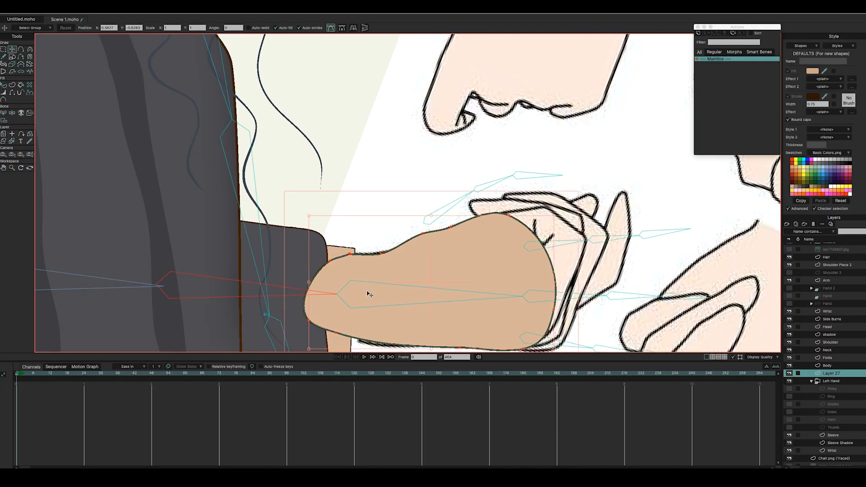
{"action": "scroll", "coordinate": [352, 264], "scroll_direction": "up", "scroll_amount": 8}
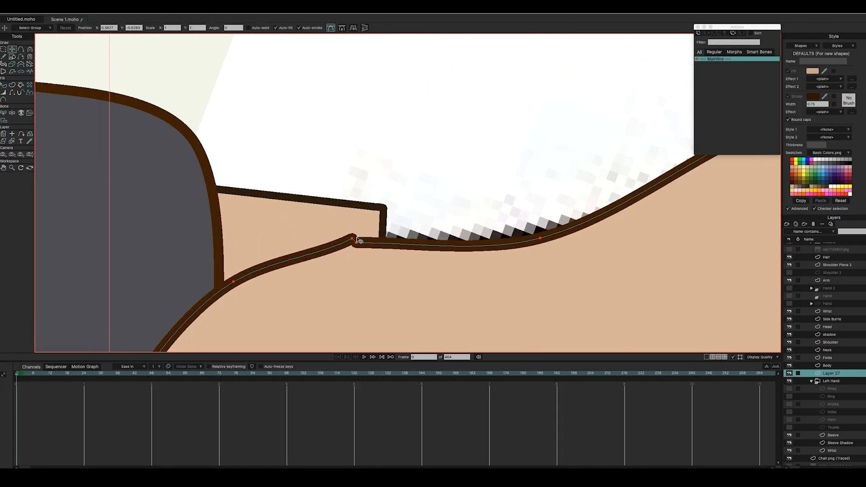
{"action": "left_click_drag", "start_coordinate": [360, 241], "coordinate": [414, 242]}
{"action": "mouse_move", "coordinate": [356, 242]}
{"action": "left_mouse_down"}
{"action": "mouse_move", "coordinate": [313, 253]}
{"action": "mouse_move", "coordinate": [349, 244]}
{"action": "left_mouse_up"}
{"action": "left_click_drag", "start_coordinate": [413, 224], "coordinate": [406, 235]}
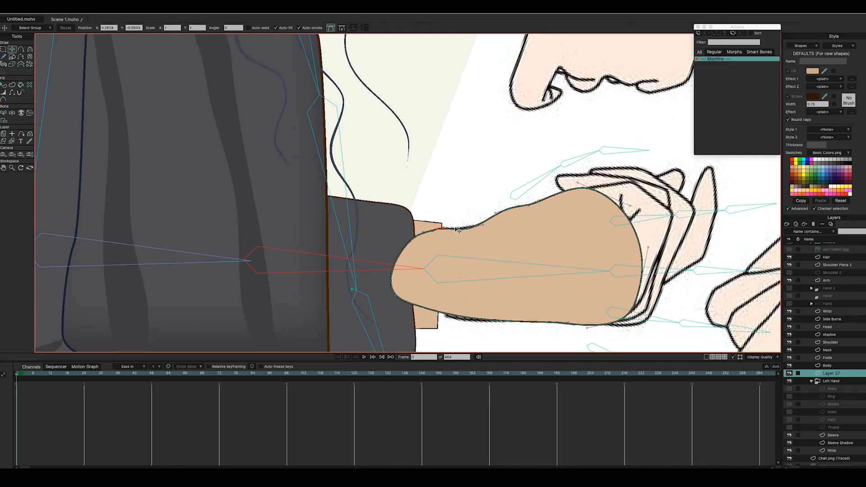
{"action": "mouse_move", "coordinate": [449, 293]}
{"action": "left_mouse_down"}
{"action": "mouse_move", "coordinate": [417, 282]}
{"action": "mouse_move", "coordinate": [390, 297]}
{"action": "left_mouse_up"}
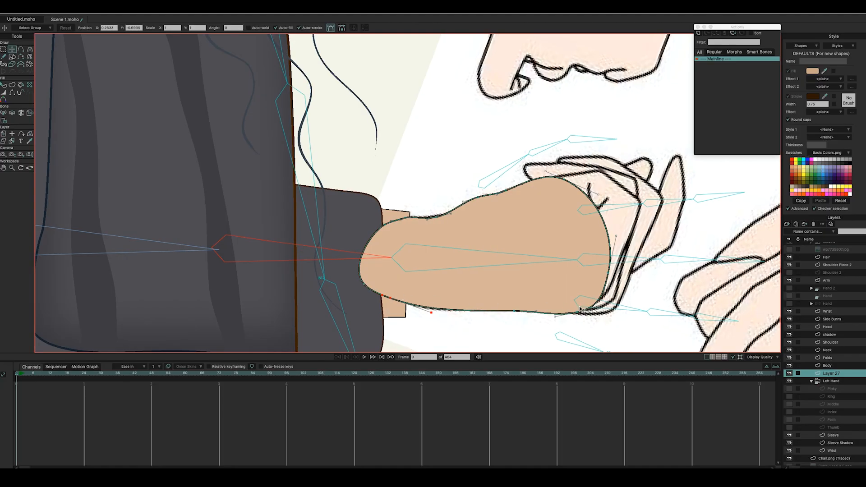
Step: Rename the traced palm's layer as Palm and hide it to expose the reference drawing
{"action": "double_click", "coordinate": [841, 375]}
{"action": "type", "text": "Palm"}
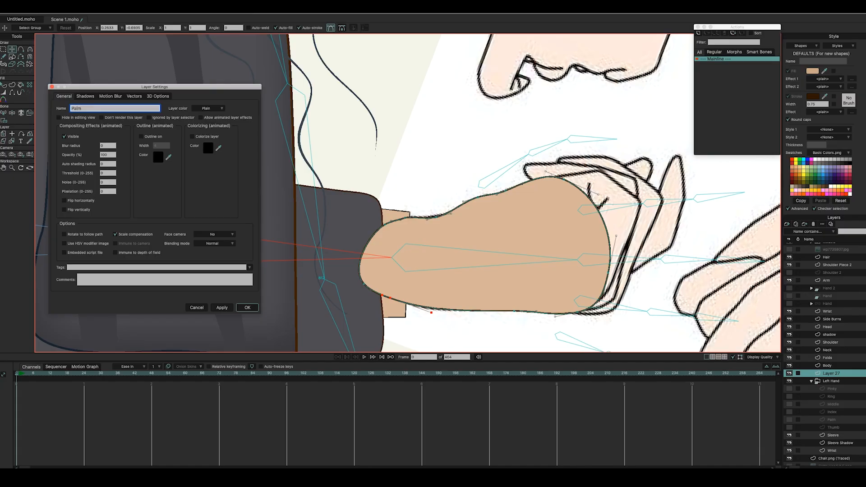
{"action": "key", "text": "Return"}
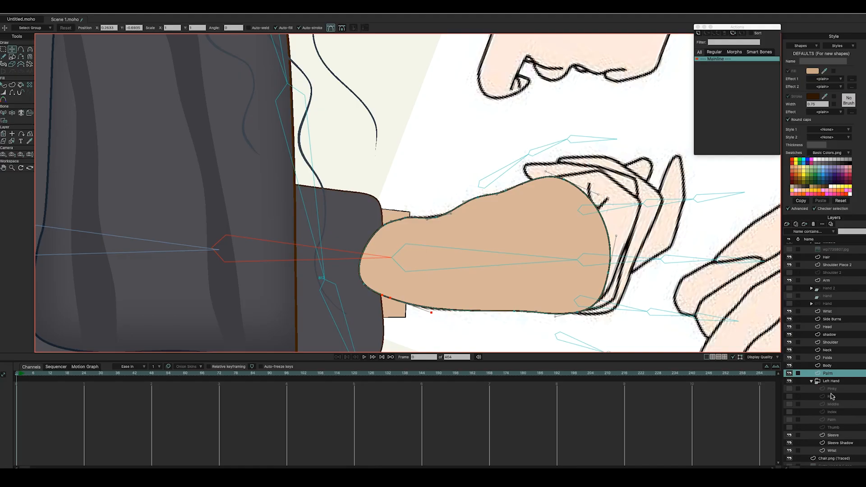
{"action": "left_click", "coordinate": [789, 374]}
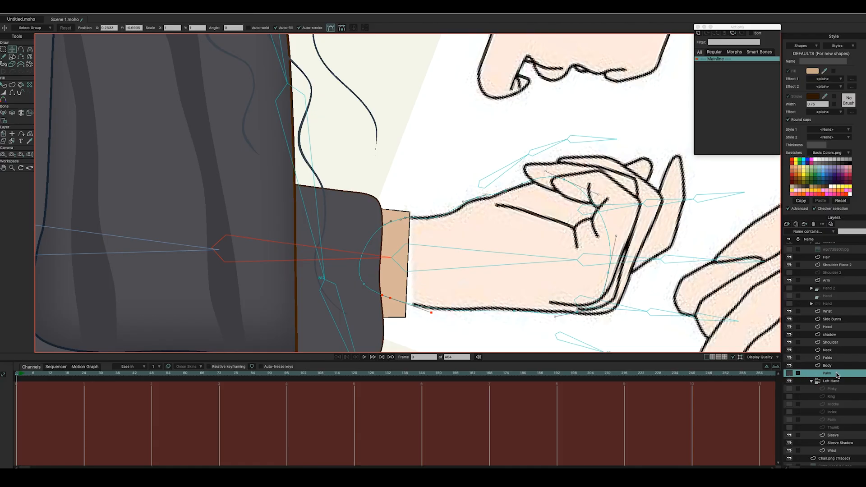
Step: Add another vector layer and trace the reference hand's inner palm and curled front finger as one closed freehand shape
{"action": "left_click", "coordinate": [788, 225]}
{"action": "left_click", "coordinate": [803, 231]}
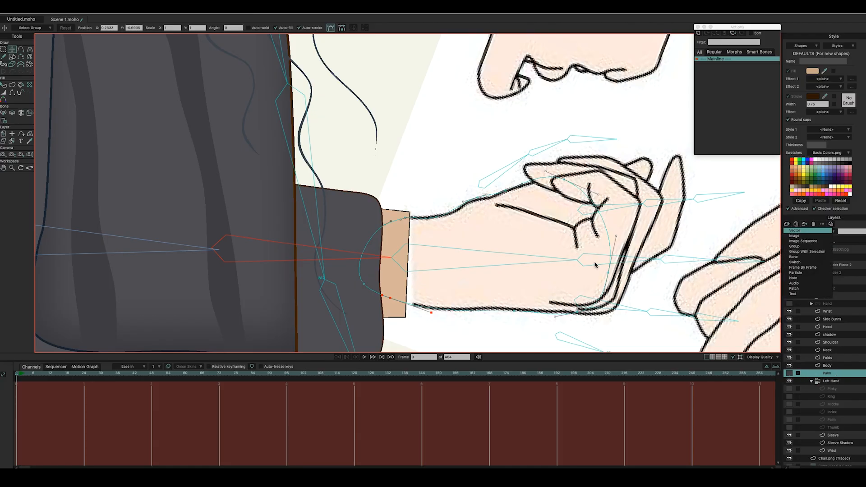
{"action": "left_click", "coordinate": [4, 57]}
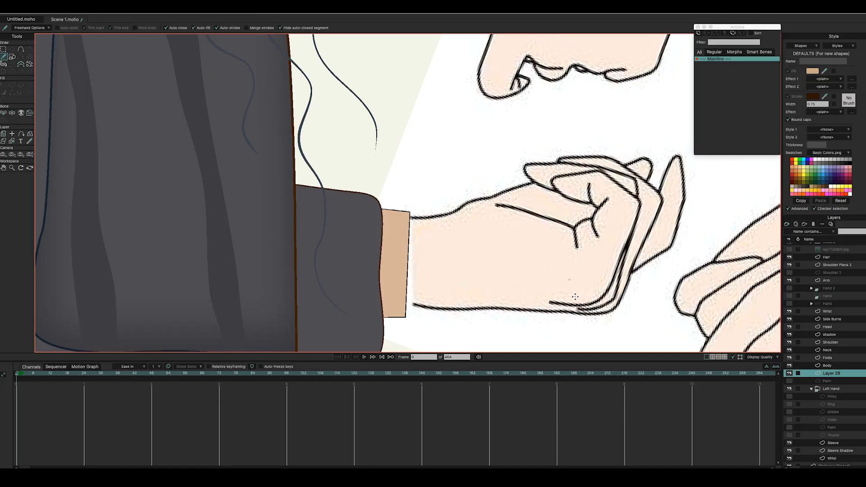
{"action": "mouse_move", "coordinate": [550, 303]}
{"action": "left_mouse_down"}
{"action": "mouse_move", "coordinate": [599, 302]}
{"action": "mouse_move", "coordinate": [639, 224]}
{"action": "mouse_move", "coordinate": [638, 196]}
{"action": "mouse_move", "coordinate": [600, 172]}
{"action": "mouse_move", "coordinate": [554, 180]}
{"action": "mouse_move", "coordinate": [570, 198]}
{"action": "mouse_move", "coordinate": [600, 207]}
{"action": "mouse_move", "coordinate": [597, 223]}
{"action": "mouse_move", "coordinate": [581, 230]}
{"action": "mouse_move", "coordinate": [502, 210]}
{"action": "mouse_move", "coordinate": [502, 261]}
{"action": "mouse_move", "coordinate": [557, 308]}
{"action": "left_mouse_up"}
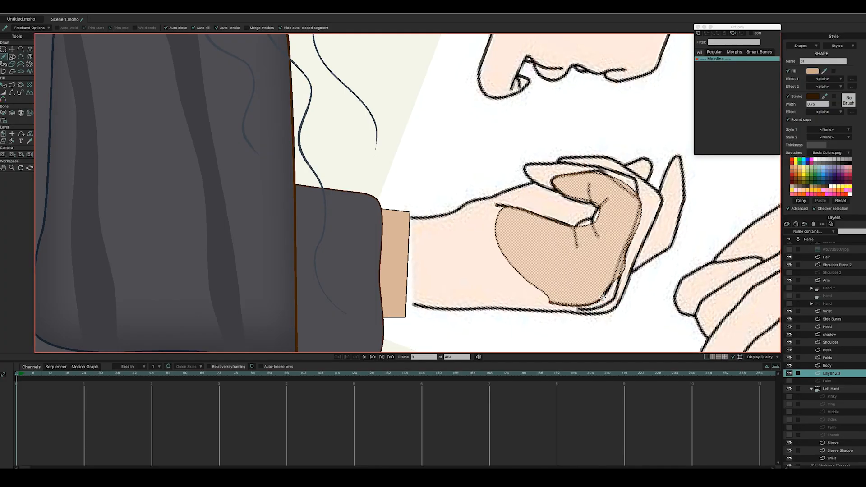
Step: Try to bend the curled finger by lassoing its tip points and transforming them
{"action": "left_click", "coordinate": [12, 49]}
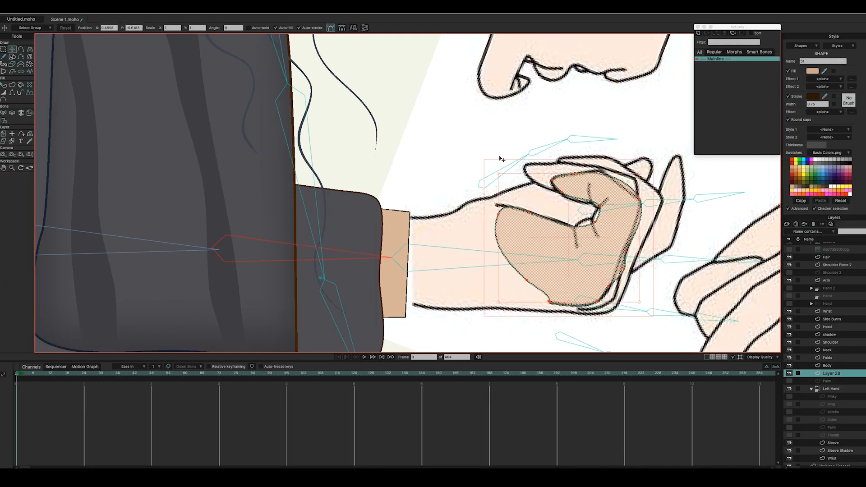
{"action": "left_click", "coordinate": [646, 143]}
{"action": "key", "text": "ctrl+a"}
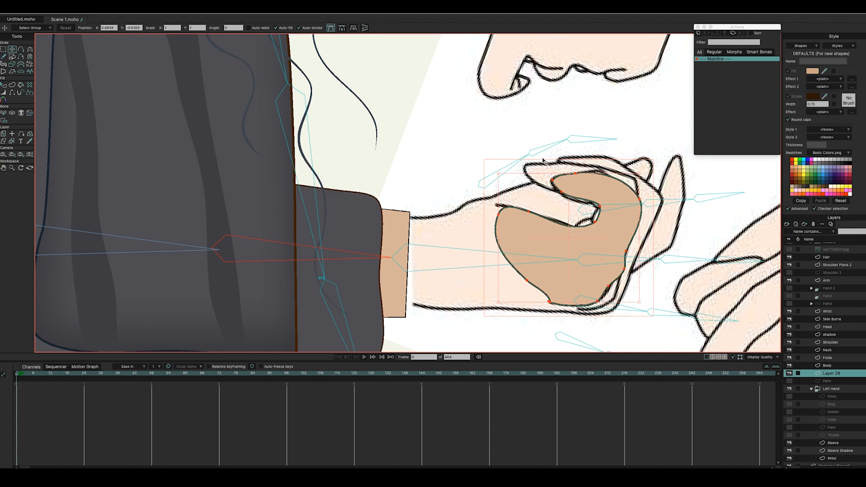
{"action": "left_click", "coordinate": [4, 49]}
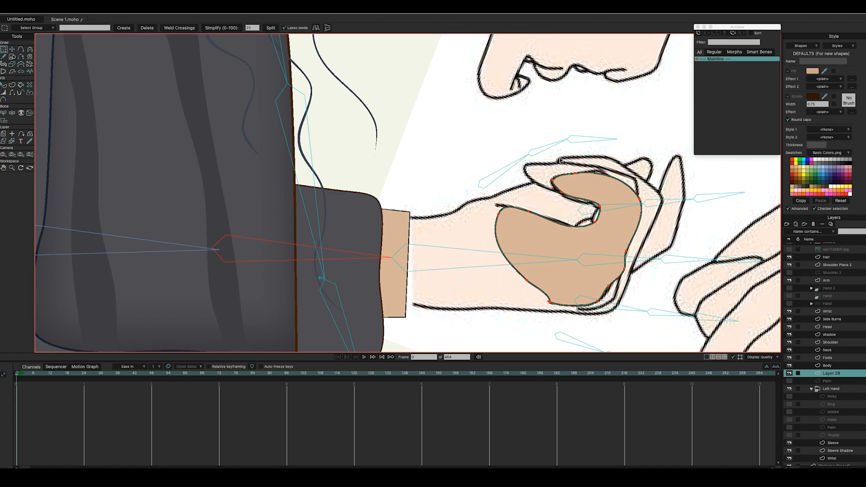
{"action": "mouse_move", "coordinate": [564, 154]}
{"action": "left_mouse_down"}
{"action": "mouse_move", "coordinate": [599, 166]}
{"action": "mouse_move", "coordinate": [619, 210]}
{"action": "mouse_move", "coordinate": [558, 209]}
{"action": "mouse_move", "coordinate": [548, 172]}
{"action": "left_mouse_up"}
{"action": "left_click", "coordinate": [12, 49]}
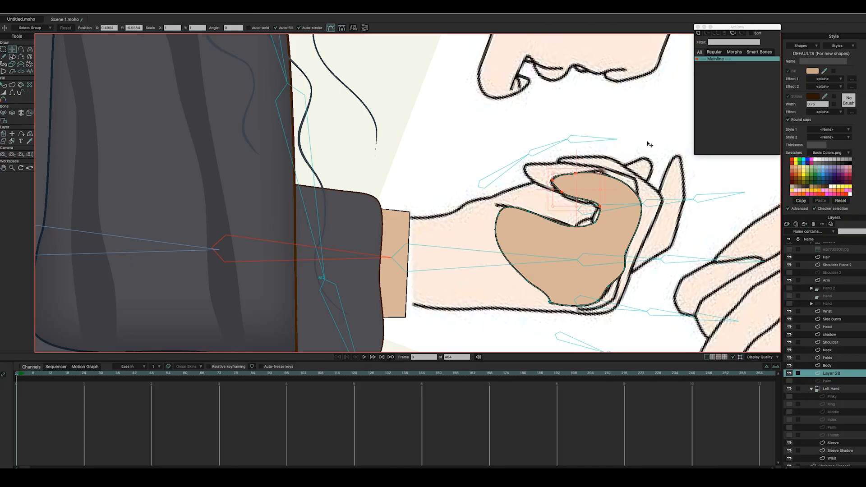
{"action": "left_click_drag", "start_coordinate": [601, 171], "coordinate": [660, 211]}
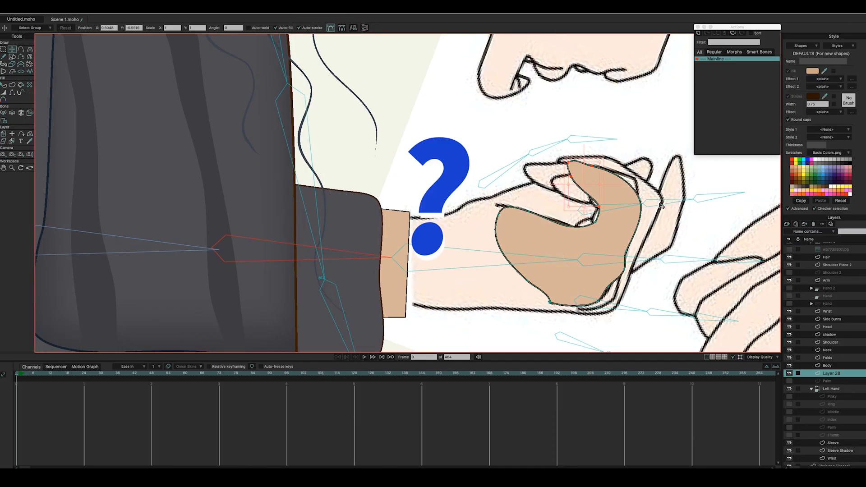
Step: Undo the transformations of the curled finger's tip points
{"action": "key", "text": "super+z"}
{"action": "key", "text": "super+z"}
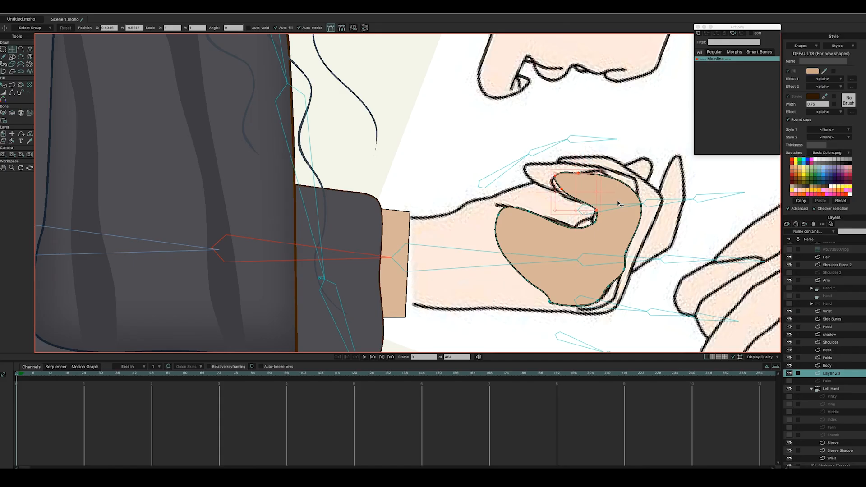
{"action": "key", "text": "super+z"}
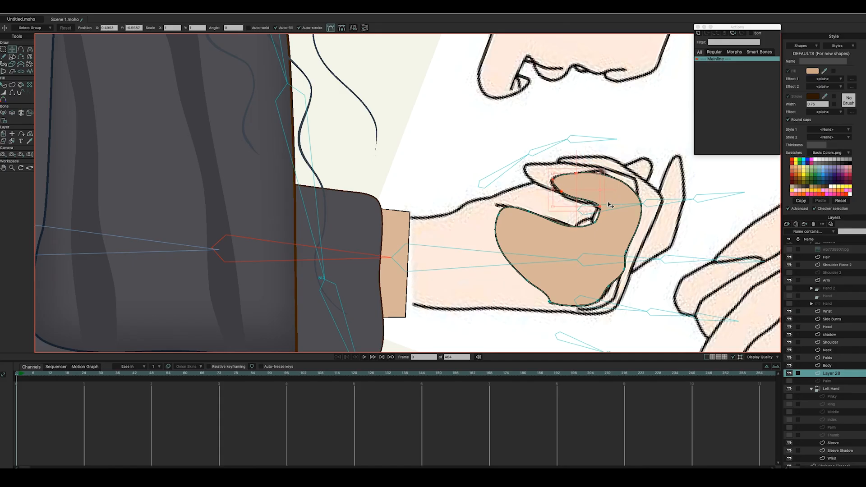
Step: Hide the inner-palm layer's fill from view and fit the curled finger's curve points to the reference outline
{"action": "left_click", "coordinate": [790, 374]}
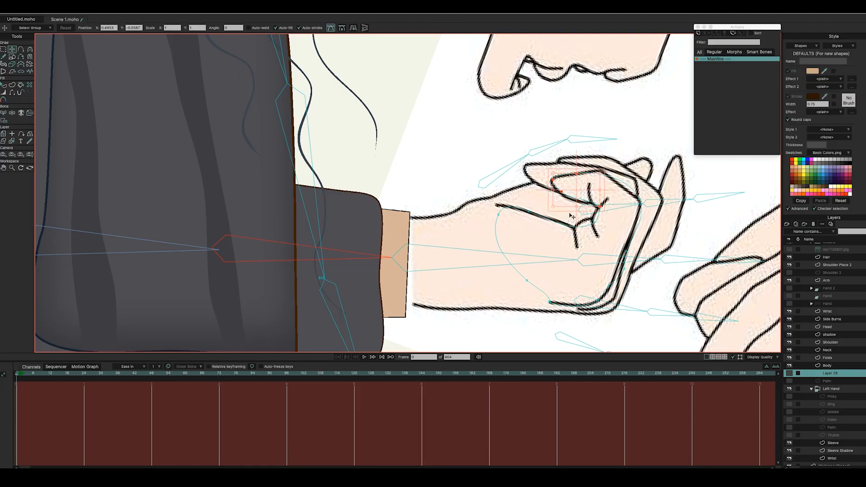
{"action": "left_click", "coordinate": [592, 223]}
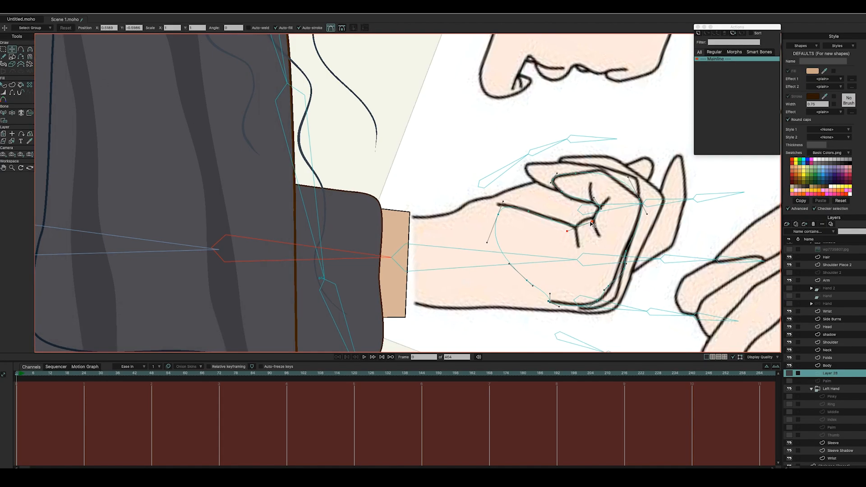
{"action": "left_click", "coordinate": [561, 194]}
{"action": "left_click_drag", "start_coordinate": [560, 191], "coordinate": [626, 181]}
{"action": "left_click", "coordinate": [577, 174]}
{"action": "left_click", "coordinate": [640, 200]}
Step: Adjust the curve points and handles along the palm's outer edge, lower edge and upper crease to follow the reference lines
{"action": "left_click_drag", "start_coordinate": [647, 213], "coordinate": [645, 210]}
{"action": "left_click_drag", "start_coordinate": [627, 251], "coordinate": [630, 237]}
{"action": "left_click_drag", "start_coordinate": [626, 268], "coordinate": [606, 299]}
{"action": "left_click", "coordinate": [550, 300]}
{"action": "left_click_drag", "start_coordinate": [528, 281], "coordinate": [531, 291]}
{"action": "left_click_drag", "start_coordinate": [526, 211], "coordinate": [519, 209]}
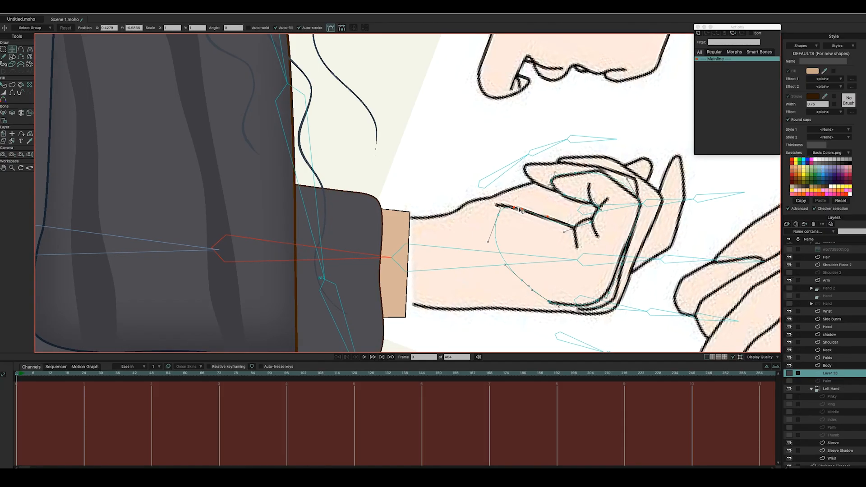
Step: Refine the curled finger's top edge and knuckle by adjusting their curve handles to match the reference
{"action": "left_click", "coordinate": [21, 49]}
{"action": "left_click", "coordinate": [602, 172]}
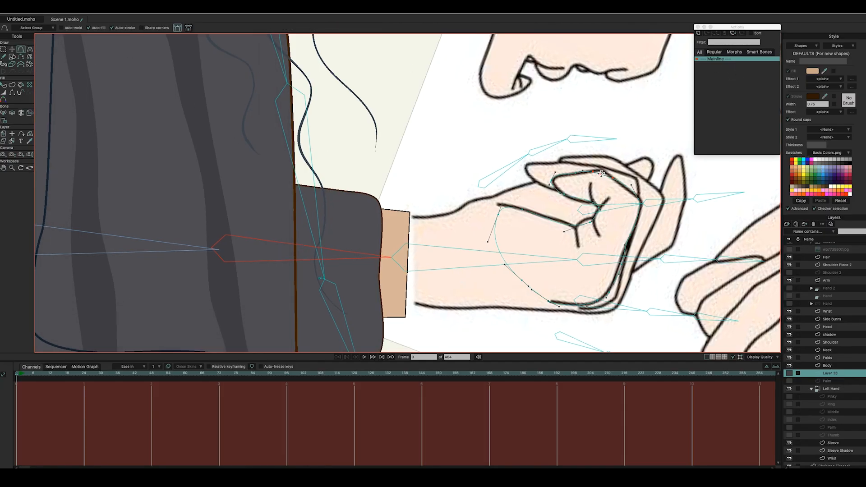
{"action": "left_click", "coordinate": [11, 49]}
{"action": "left_click_drag", "start_coordinate": [600, 174], "coordinate": [591, 172]}
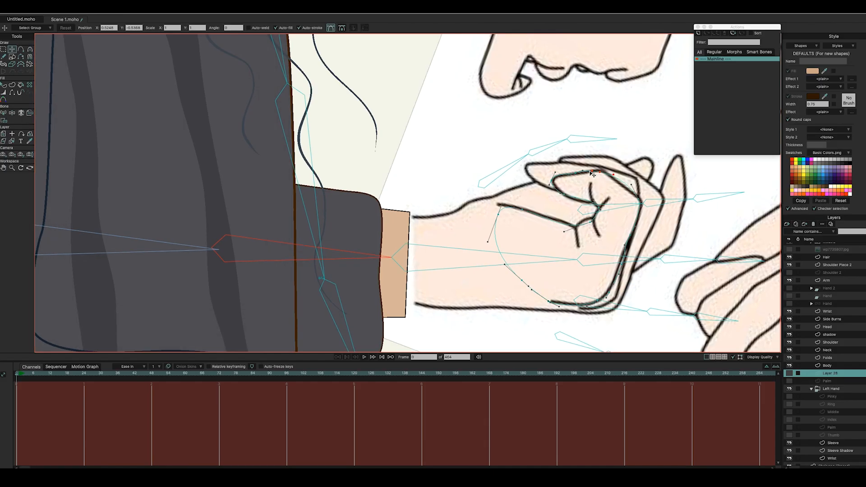
{"action": "left_click_drag", "start_coordinate": [633, 187], "coordinate": [631, 185]}
Step: Show the inner-palm layer again and smooth its bottom corner by repositioning the corner point and its curve handles
{"action": "scroll", "coordinate": [592, 241], "scroll_direction": "up", "scroll_amount": 3}
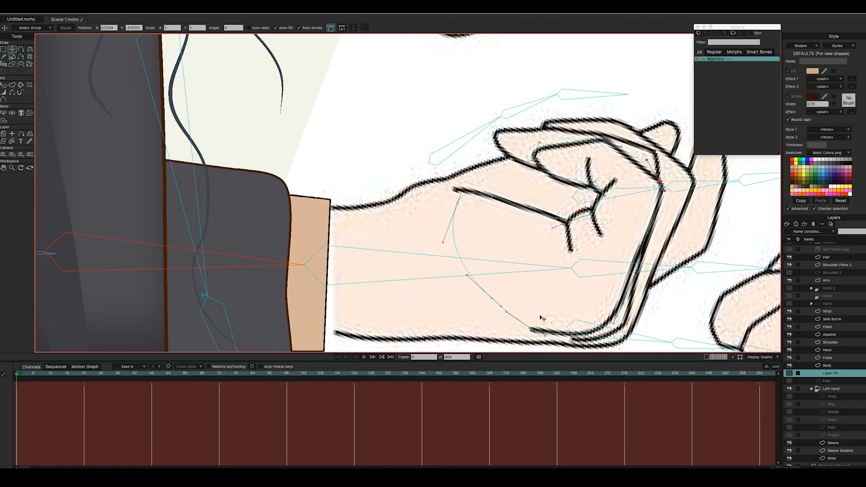
{"action": "scroll", "coordinate": [543, 319], "scroll_direction": "up", "scroll_amount": 2}
{"action": "left_click", "coordinate": [790, 374]}
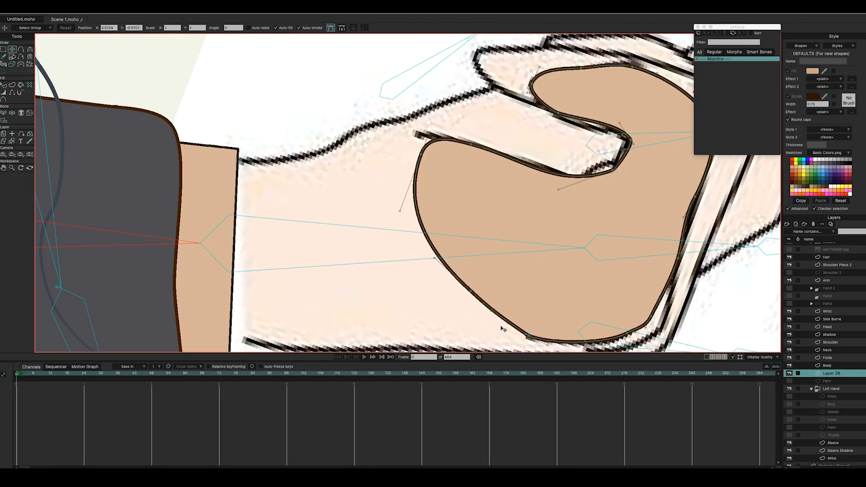
{"action": "scroll", "coordinate": [501, 329], "scroll_direction": "up", "scroll_amount": 4}
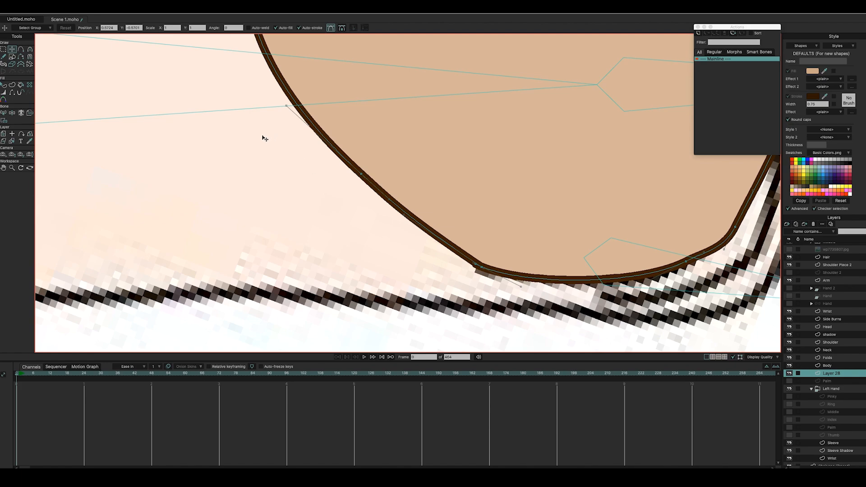
{"action": "left_click", "coordinate": [474, 265]}
{"action": "left_click_drag", "start_coordinate": [474, 264], "coordinate": [480, 266]}
{"action": "left_click_drag", "start_coordinate": [525, 288], "coordinate": [510, 281]}
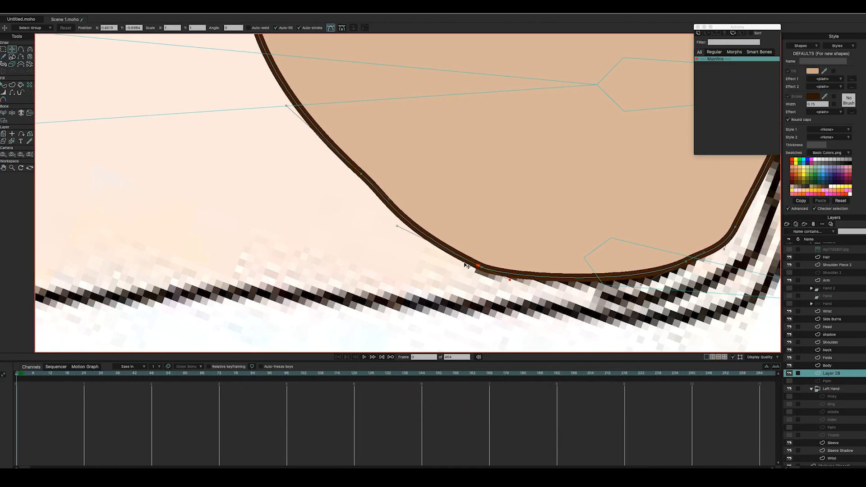
{"action": "left_click_drag", "start_coordinate": [397, 226], "coordinate": [402, 227]}
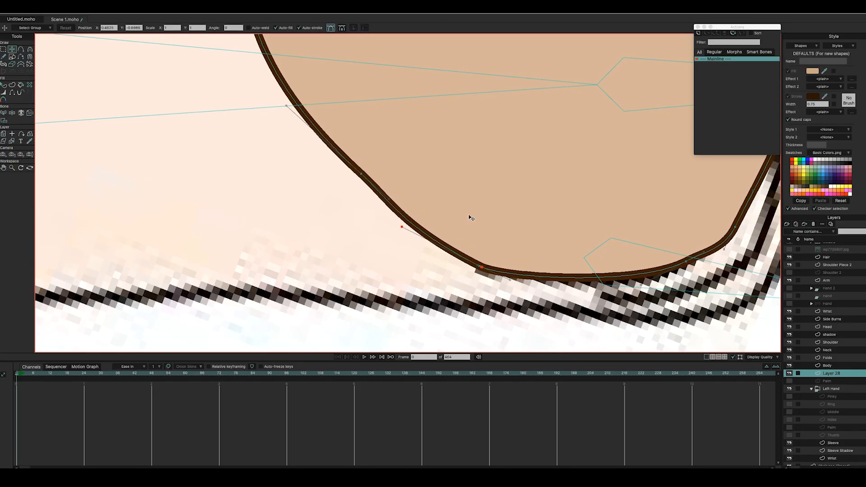
Step: Try to readjust the inner palm's bottom corner point with auto-weld enabled
{"action": "scroll", "coordinate": [471, 217], "scroll_direction": "down", "scroll_amount": 5}
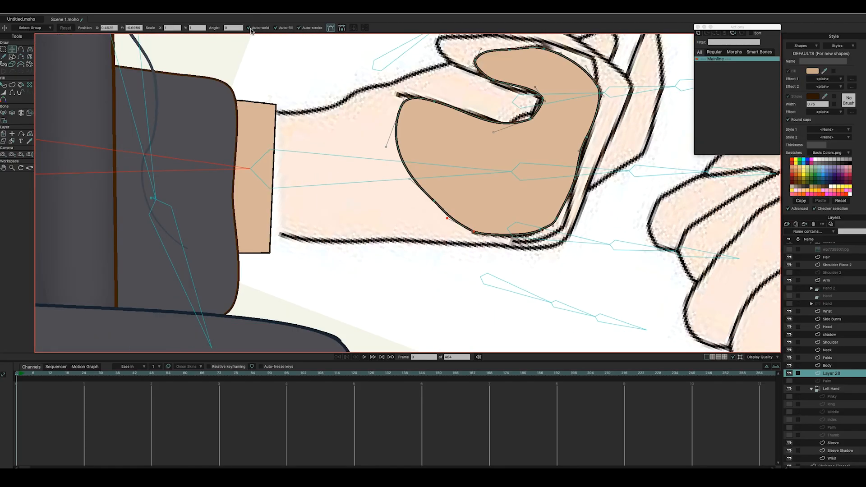
{"action": "scroll", "coordinate": [462, 208], "scroll_direction": "up", "scroll_amount": 5}
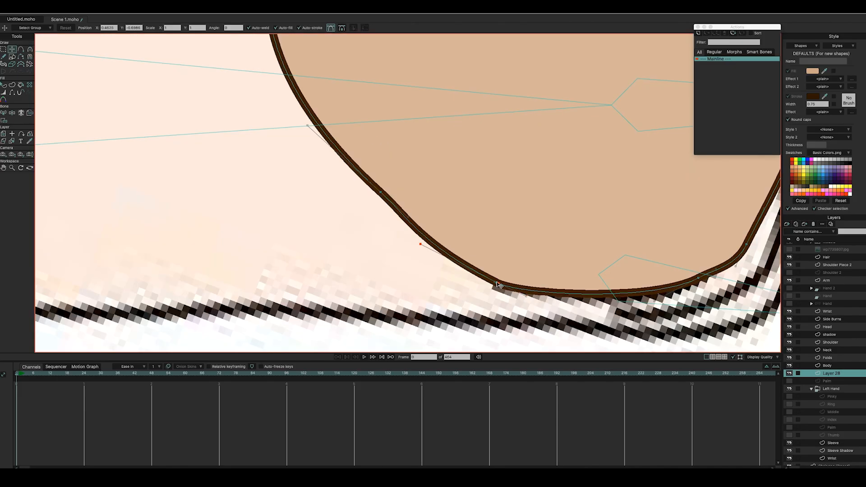
{"action": "scroll", "coordinate": [499, 285], "scroll_direction": "down", "scroll_amount": 3}
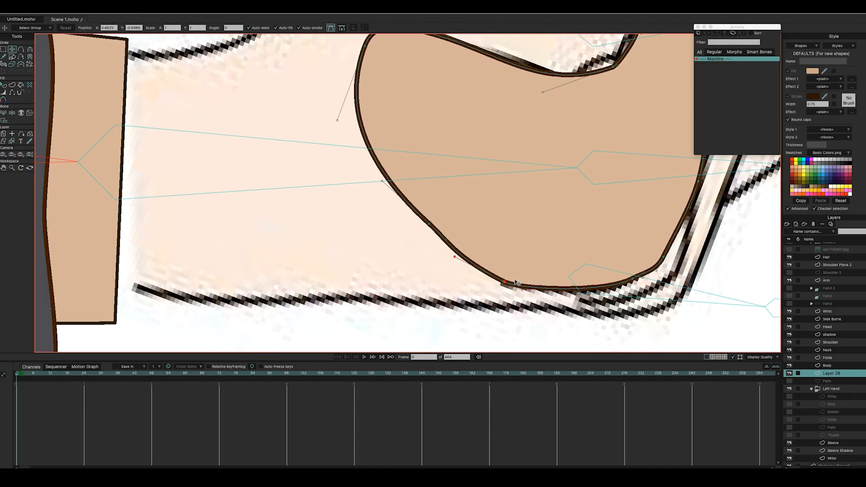
{"action": "scroll", "coordinate": [517, 283], "scroll_direction": "up", "scroll_amount": 3}
{"action": "mouse_move", "coordinate": [497, 292]}
{"action": "left_mouse_down"}
{"action": "mouse_move", "coordinate": [490, 288]}
{"action": "mouse_move", "coordinate": [501, 297]}
{"action": "left_mouse_up"}
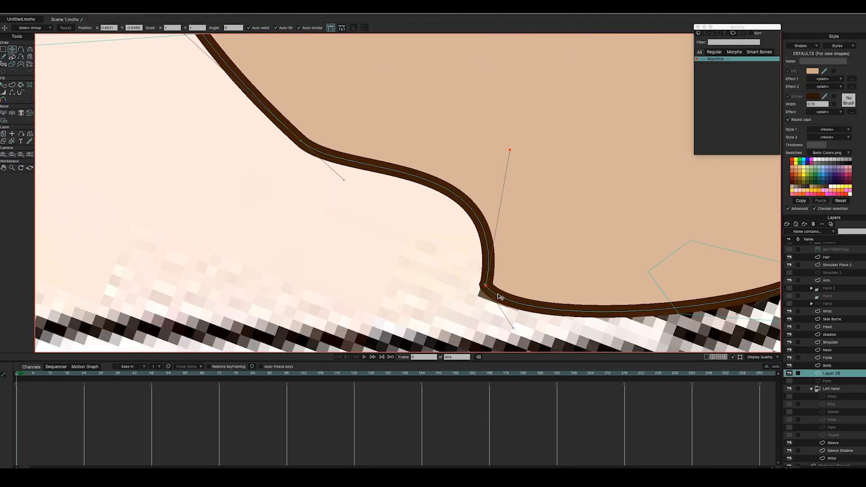
{"action": "scroll", "coordinate": [500, 297], "scroll_direction": "down", "scroll_amount": 5}
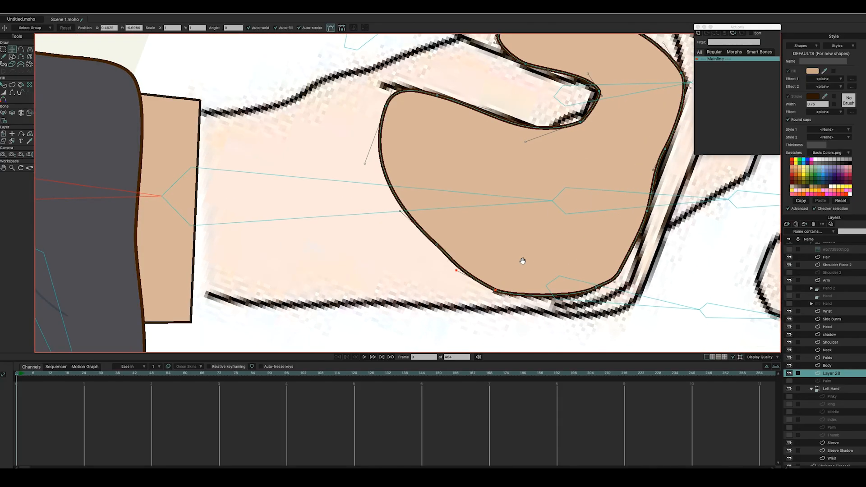
{"action": "left_click_drag", "start_coordinate": [525, 259], "coordinate": [500, 293]}
Step: Hide the inner-palm layer to expose the reference hand drawing
{"action": "left_click", "coordinate": [790, 374]}
{"action": "scroll", "coordinate": [621, 276], "scroll_direction": "down", "scroll_amount": 1}
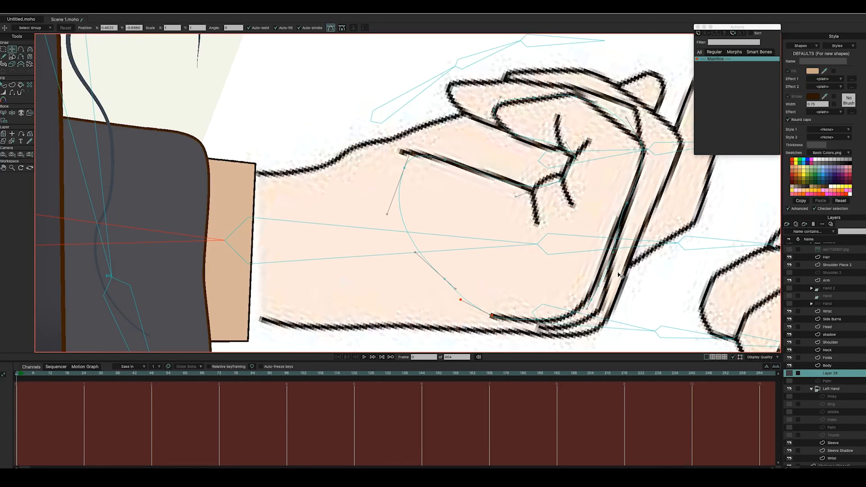
{"action": "scroll", "coordinate": [621, 275], "scroll_direction": "down", "scroll_amount": 2}
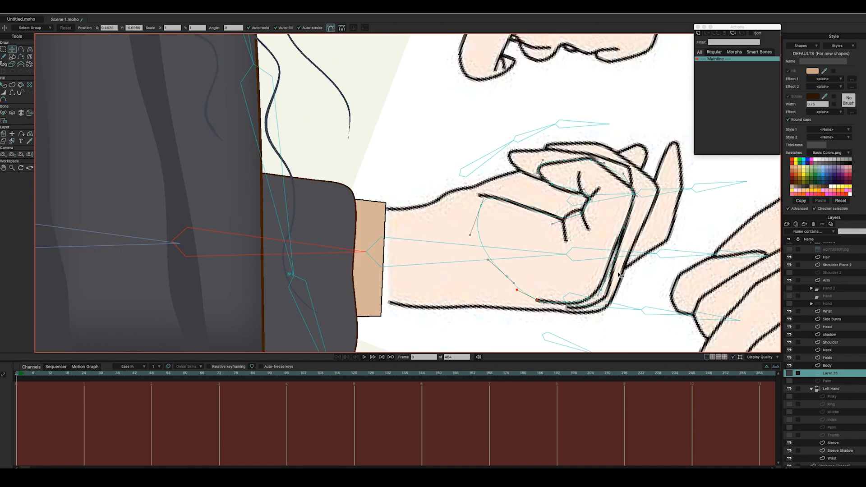